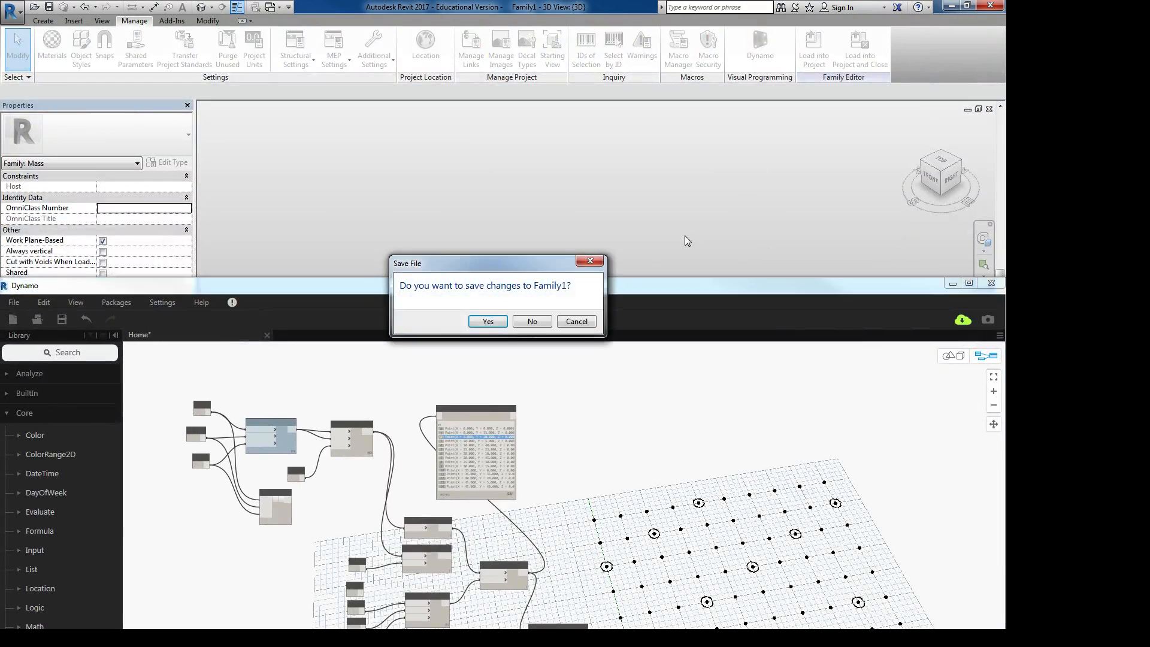
- Close the mass family without saving its changes and minimize the Dynamo window
{"action": "left_click", "coordinate": [522, 327]}
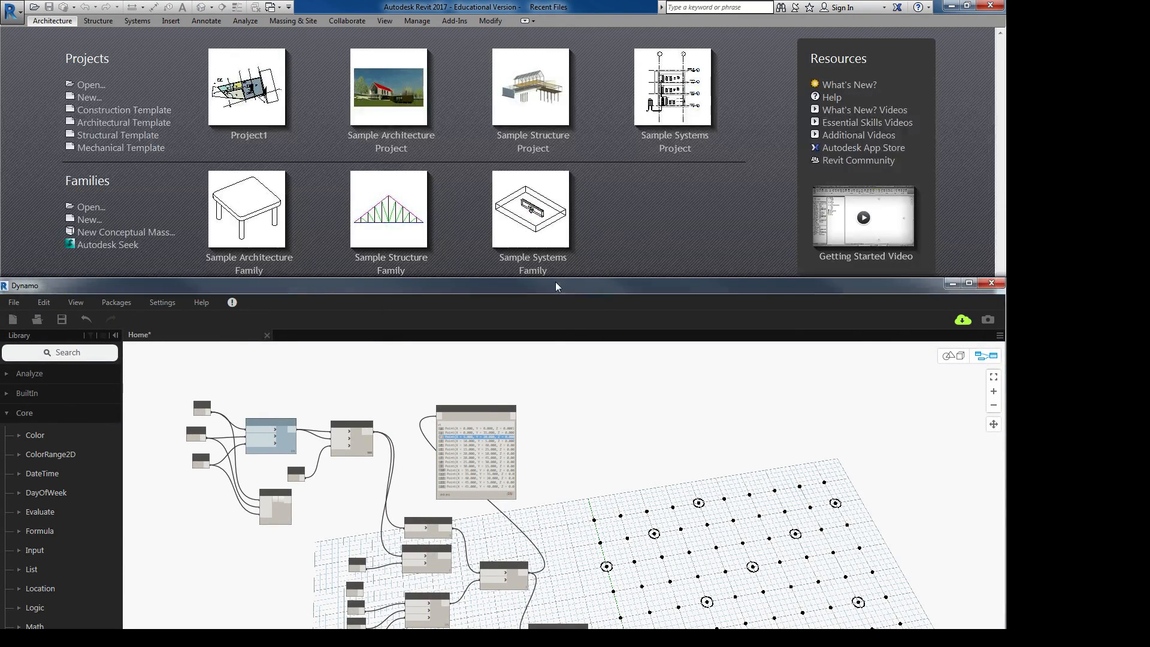
{"action": "left_click", "coordinate": [953, 282]}
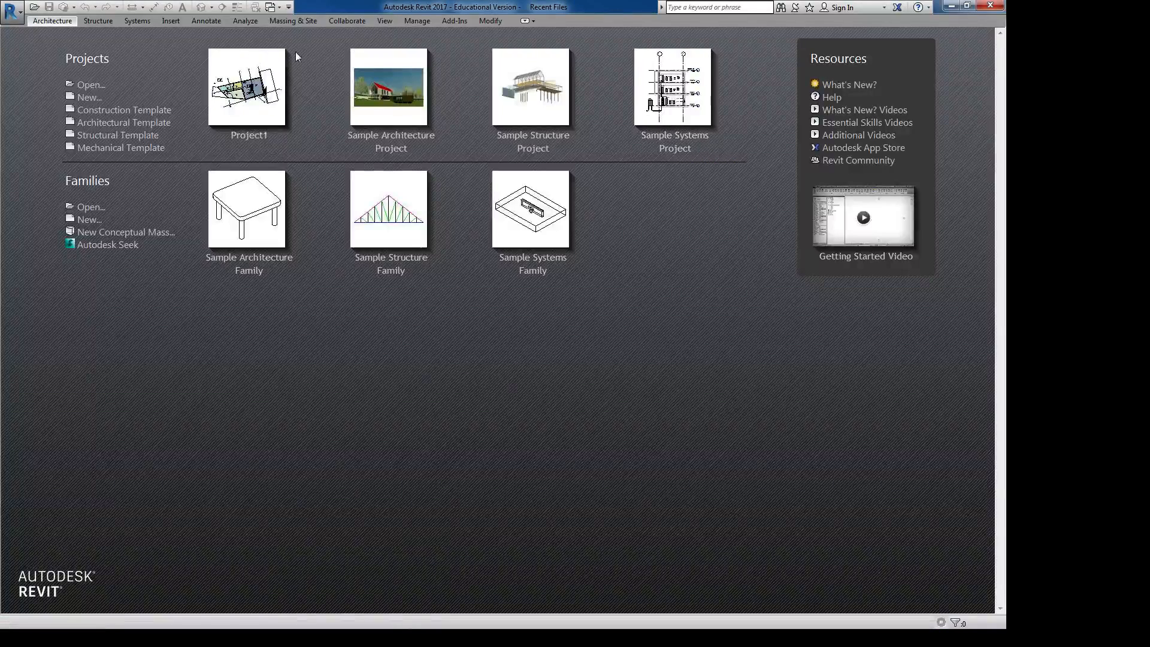
- Create a new project based on the Architectural Template
{"action": "left_click", "coordinate": [88, 98]}
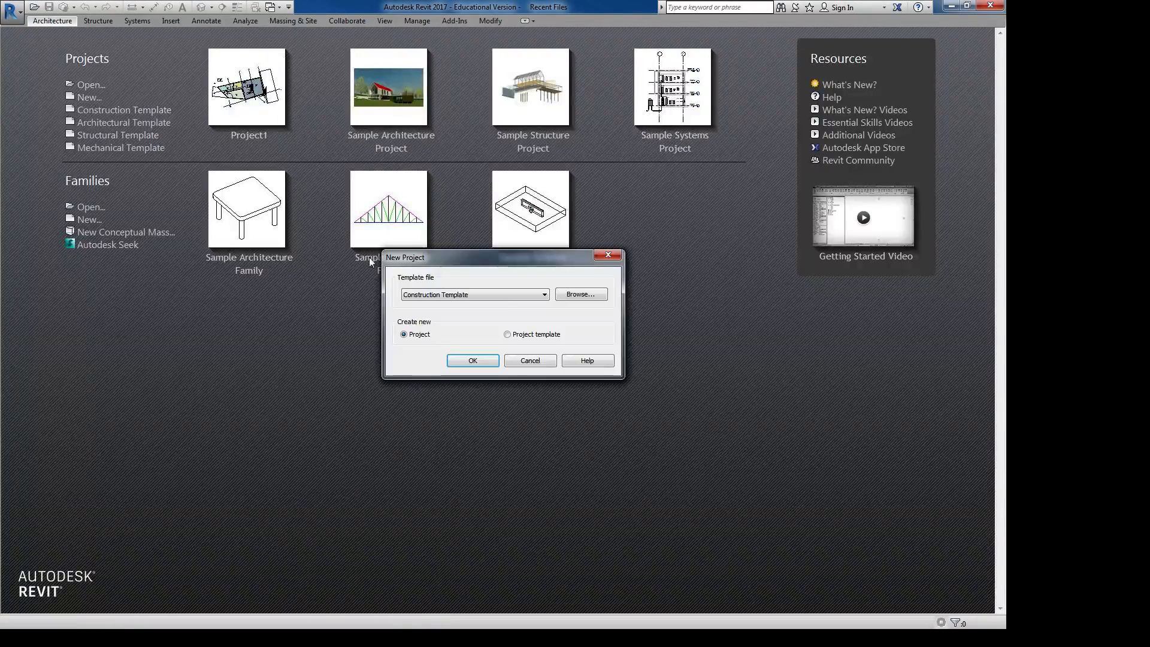
{"action": "left_click", "coordinate": [506, 295]}
{"action": "left_click", "coordinate": [455, 314]}
{"action": "left_click", "coordinate": [476, 359]}
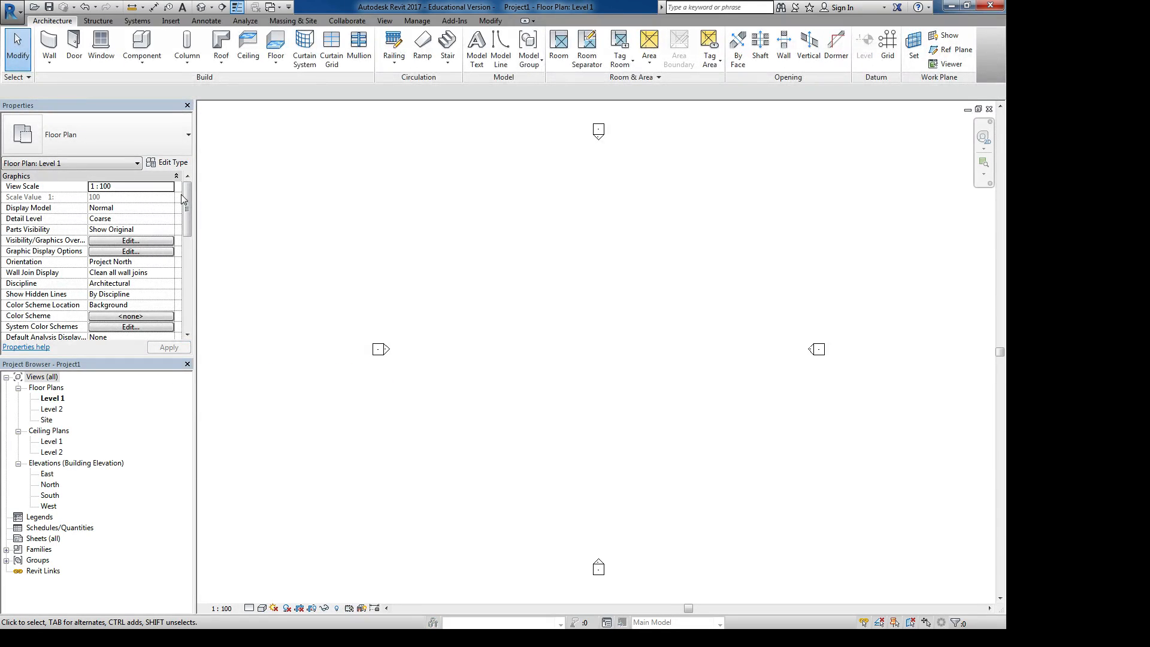
- Open the default 3D view and turn on the sun path, continuing with the current sun settings
{"action": "left_click", "coordinate": [201, 6]}
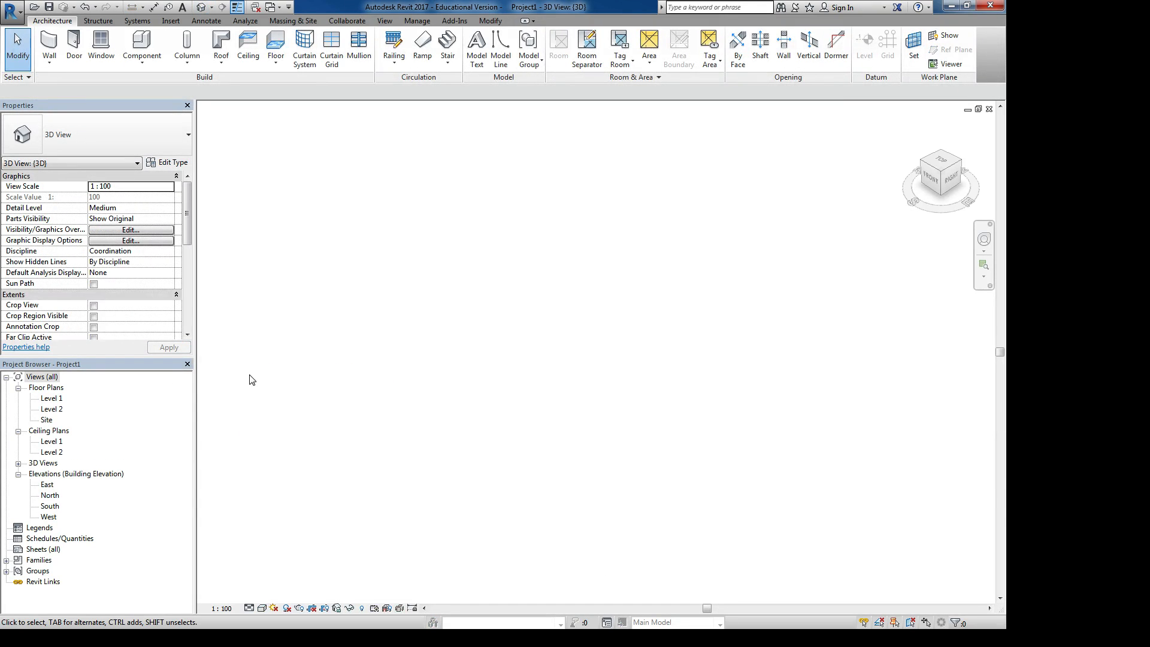
{"action": "left_click", "coordinate": [274, 609]}
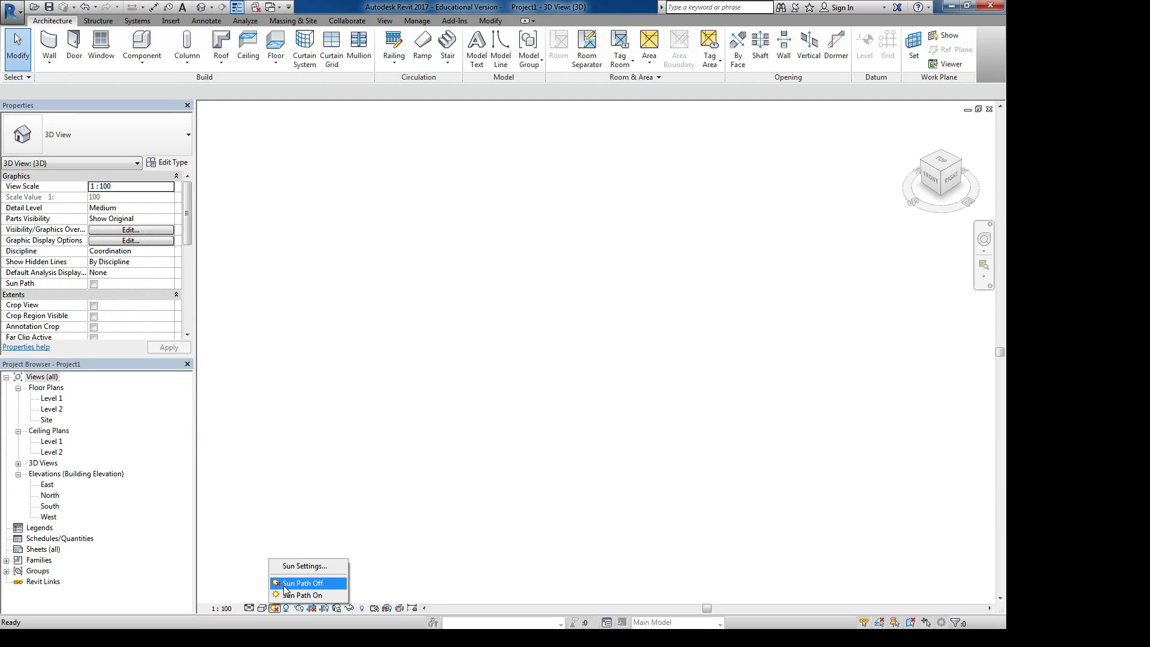
{"action": "left_click", "coordinate": [288, 595]}
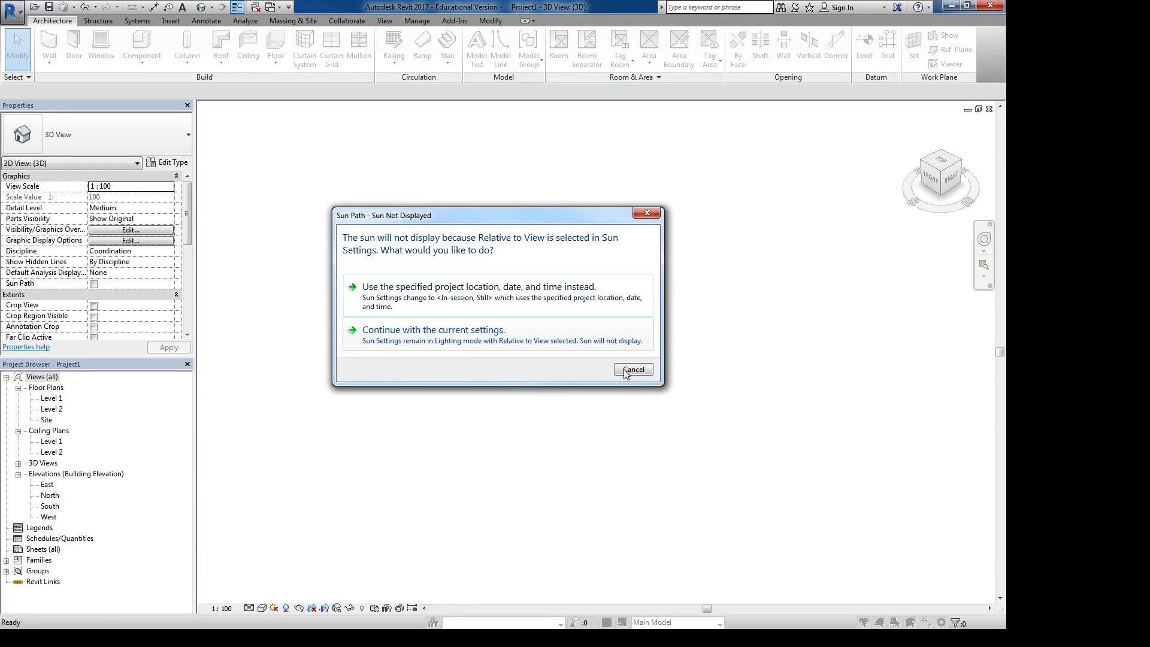
{"action": "left_click", "coordinate": [651, 372]}
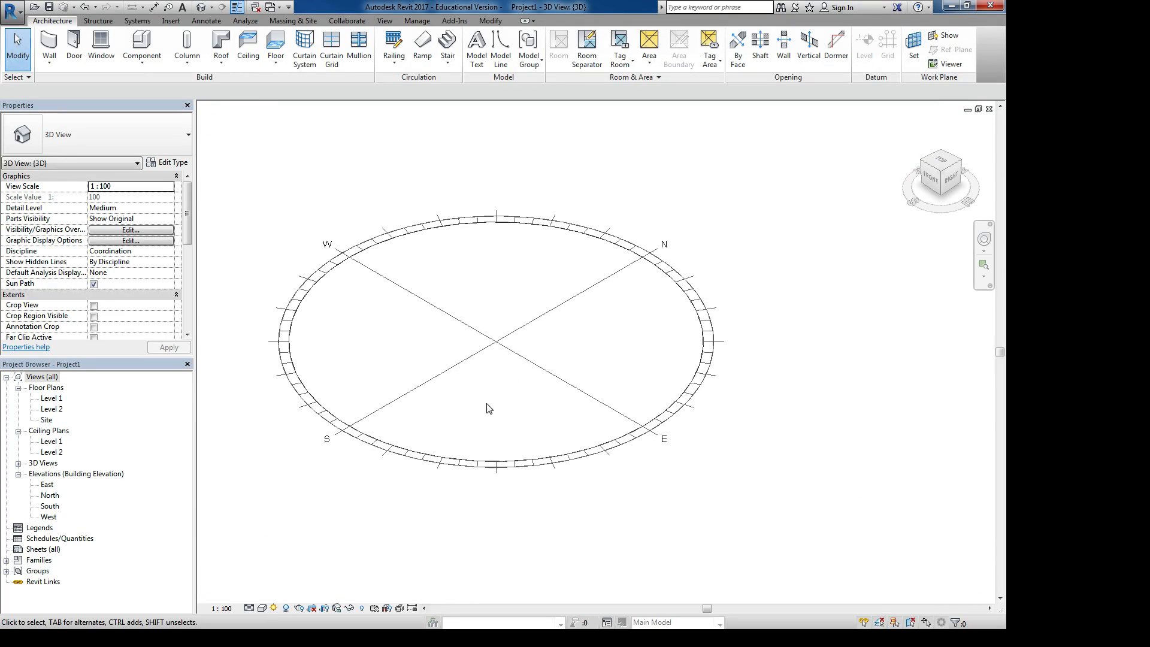
- Change the view's sun settings to a Single Day solar study
{"action": "middle_click_drag", "start_coordinate": [486, 404], "coordinate": [474, 442]}
{"action": "left_click", "coordinate": [446, 464]}
{"action": "key", "text": "Escape"}
{"action": "scroll", "coordinate": [452, 398], "scroll_direction": "up", "scroll_amount": 2}
{"action": "left_click", "coordinate": [451, 435]}
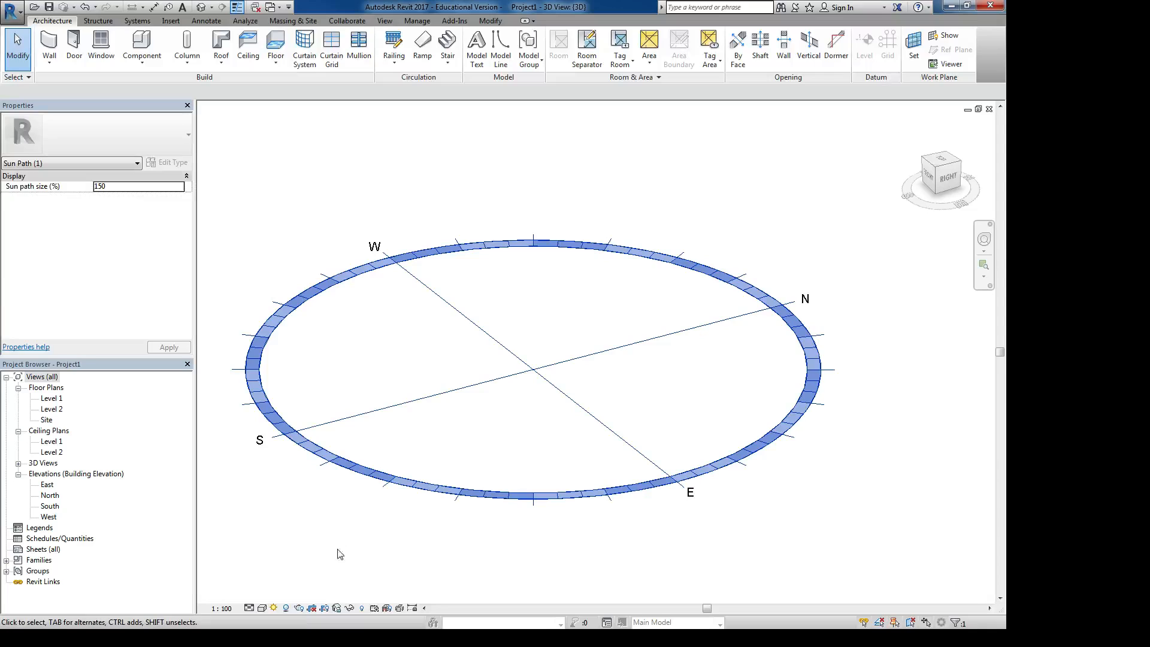
{"action": "left_click", "coordinate": [274, 608]}
{"action": "left_click", "coordinate": [312, 597]}
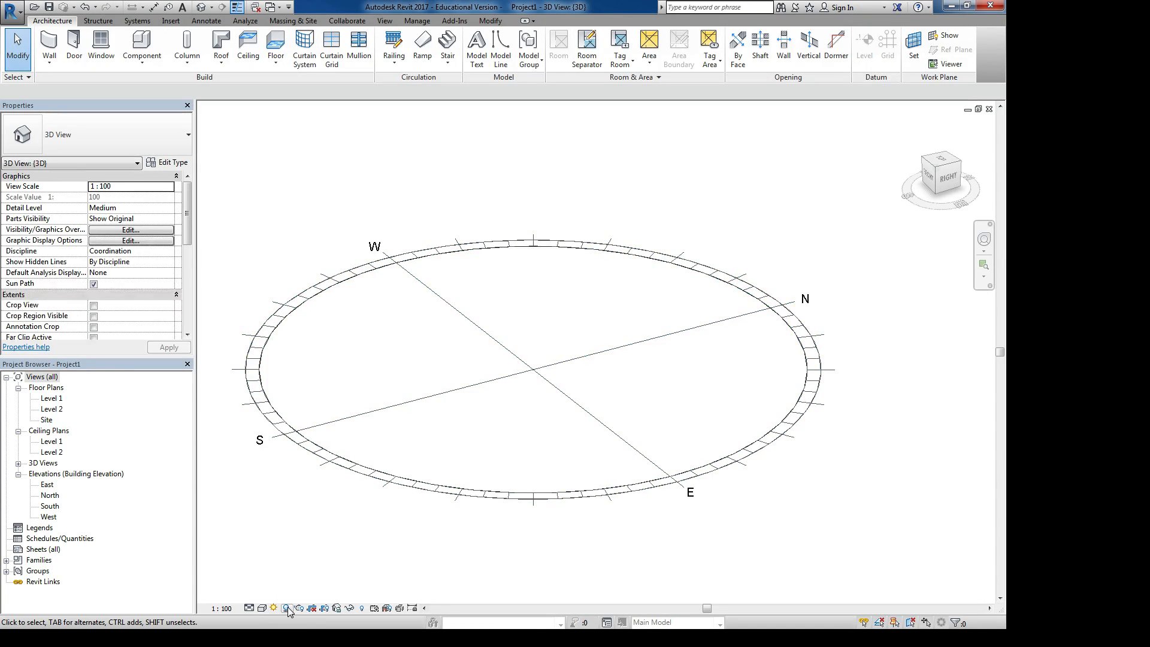
{"action": "left_click", "coordinate": [275, 608]}
{"action": "left_click", "coordinate": [292, 570]}
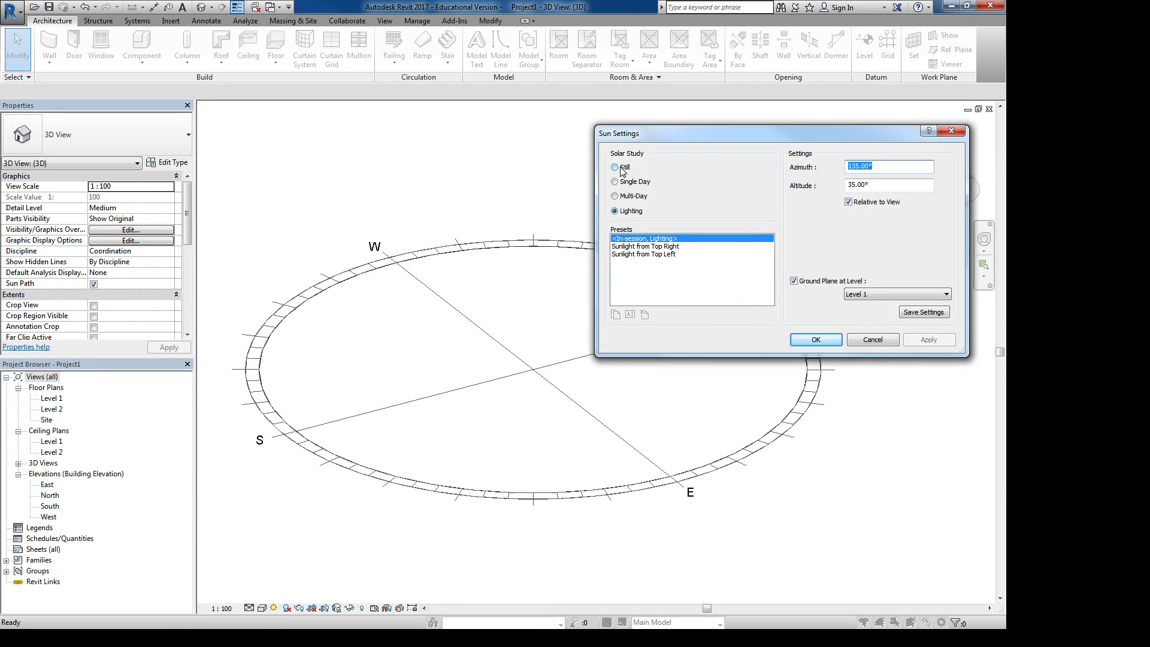
{"action": "left_click", "coordinate": [626, 181]}
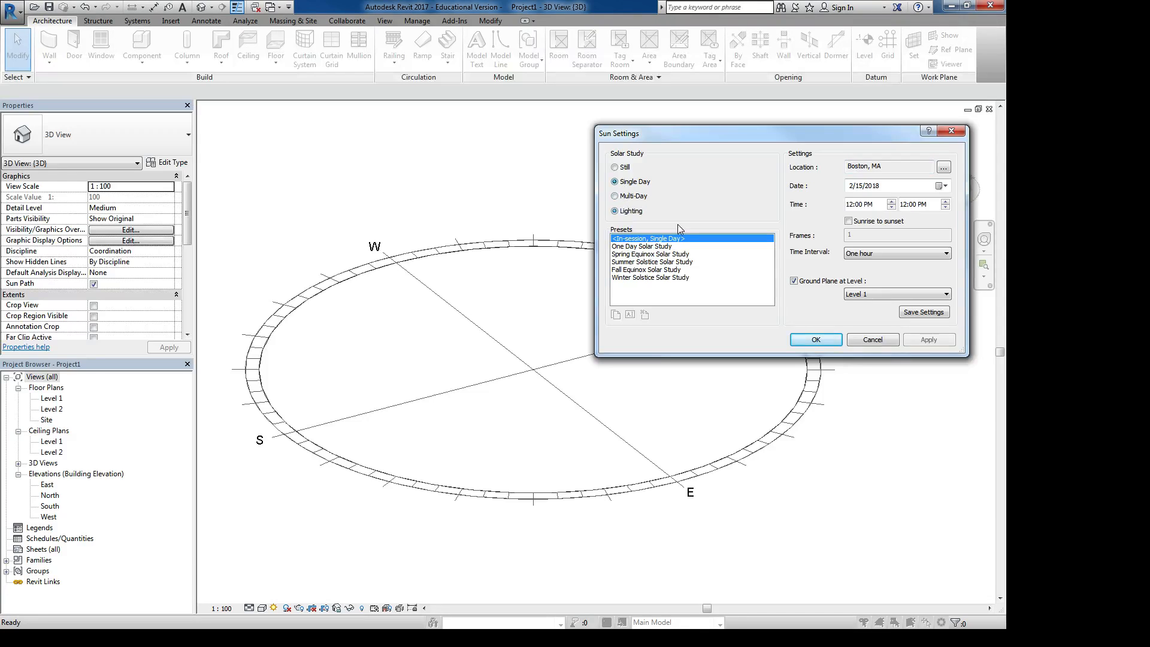
{"action": "left_click", "coordinate": [800, 338]}
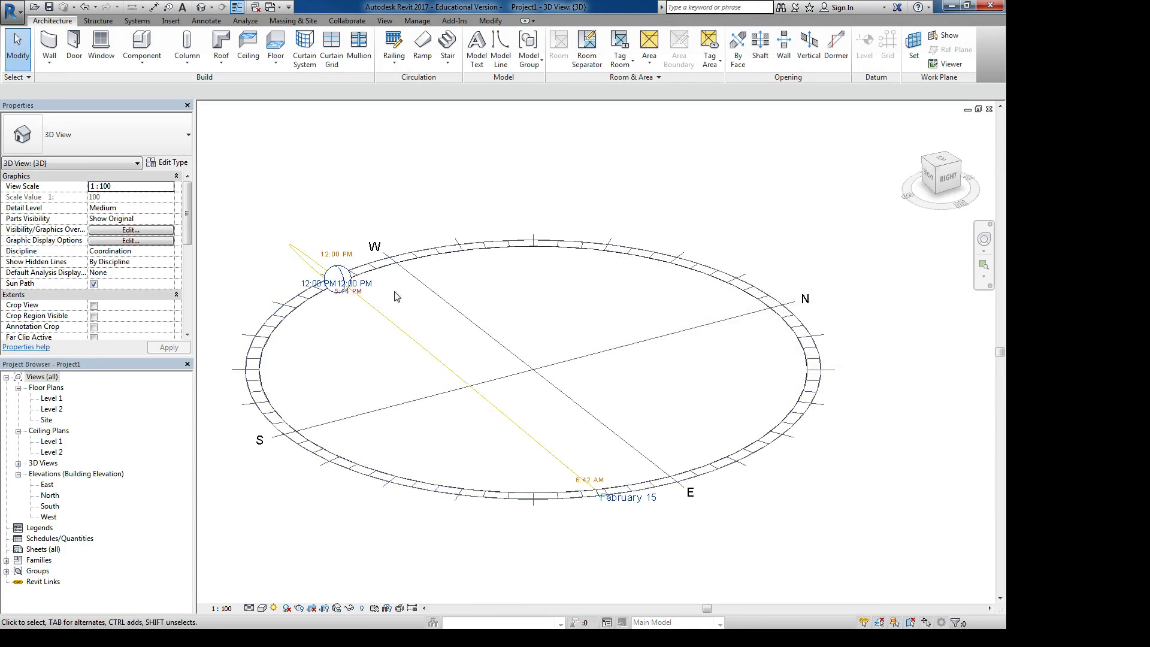
- Move the sun on the sun path to March 20 and adjust its position along the daily path
{"action": "middle_click_drag", "start_coordinate": [393, 346], "coordinate": [353, 263], "text": "shift"}
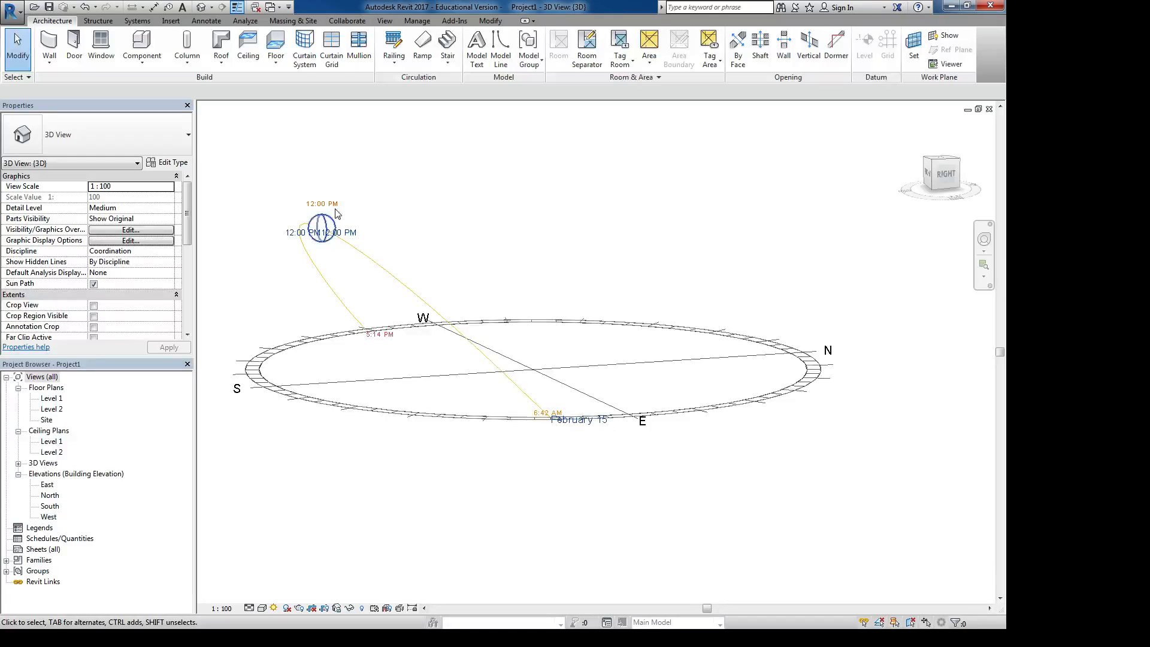
{"action": "middle_click_drag", "start_coordinate": [359, 210], "coordinate": [455, 237], "text": "shift"}
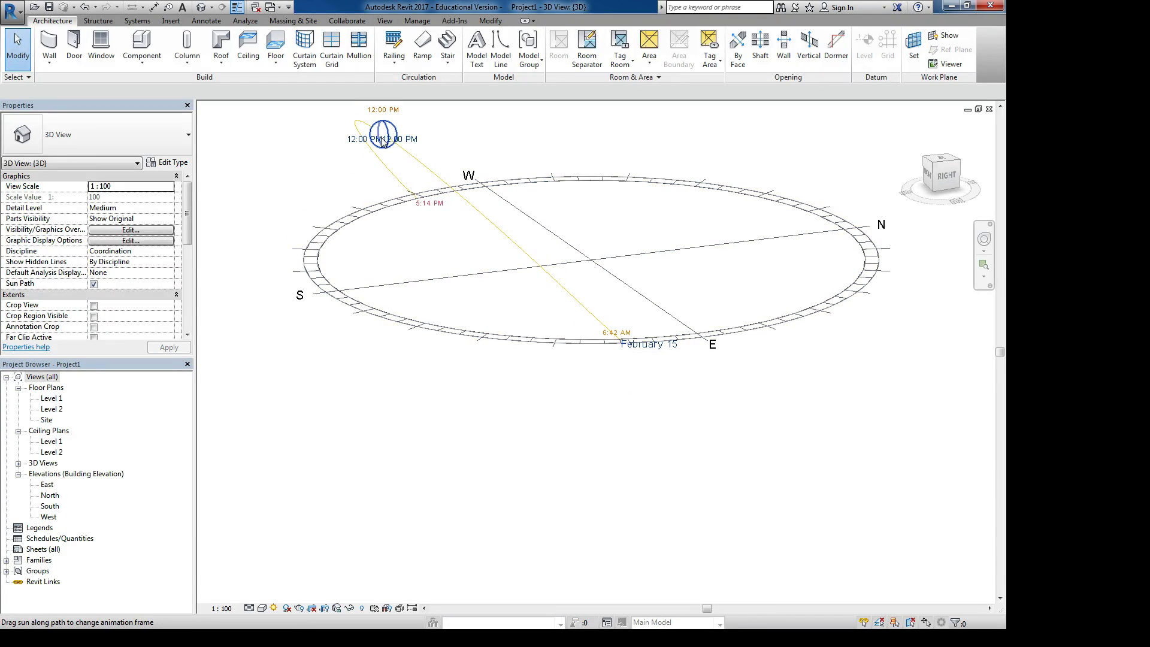
{"action": "middle_click_drag", "start_coordinate": [476, 315], "coordinate": [443, 281], "text": "shift"}
{"action": "left_click_drag", "start_coordinate": [398, 179], "coordinate": [426, 146]}
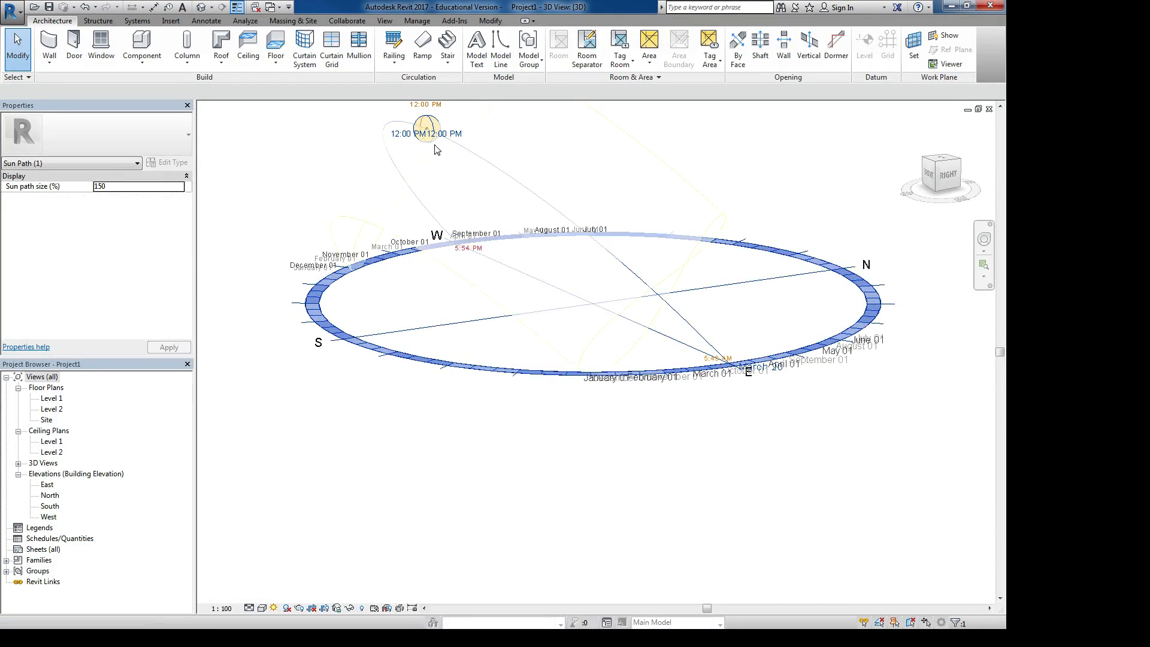
{"action": "middle_click_drag", "start_coordinate": [405, 218], "coordinate": [467, 228], "text": "shift"}
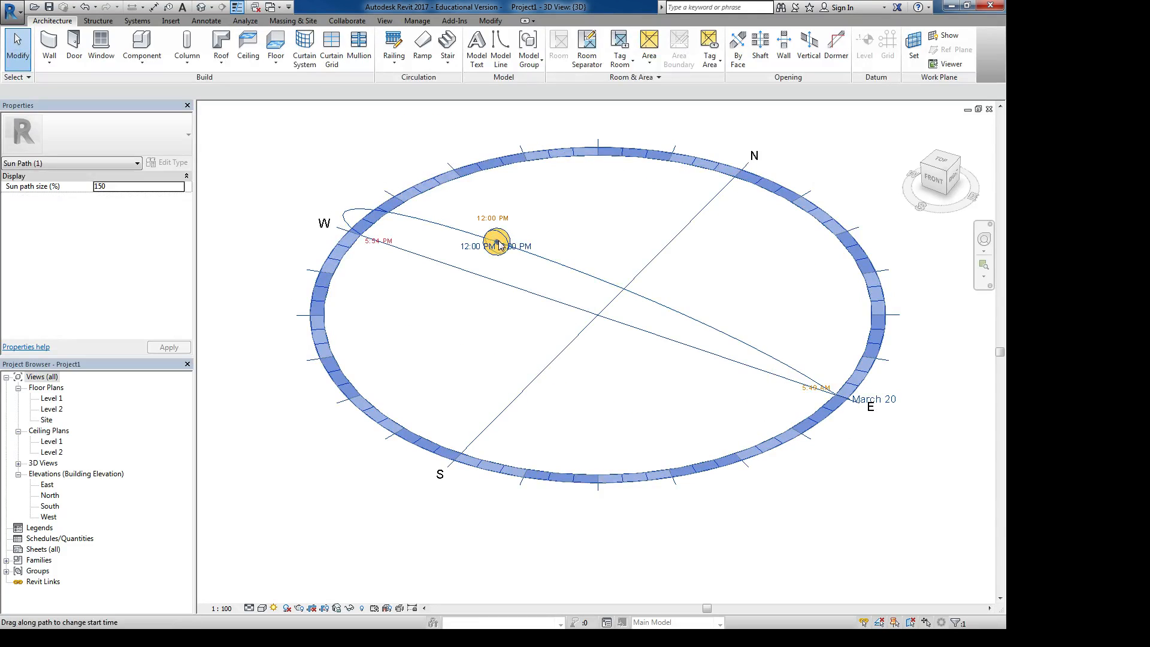
{"action": "left_click_drag", "start_coordinate": [466, 232], "coordinate": [472, 206]}
{"action": "left_click_drag", "start_coordinate": [586, 250], "coordinate": [705, 341]}
{"action": "middle_click_drag", "start_coordinate": [618, 328], "coordinate": [653, 320]}
- Switch to Dynamo, maximize it, and delete List.Create and every node downstream of Point.ByCoordinates
{"action": "left_click_drag", "start_coordinate": [1006, 360], "coordinate": [243, 84]}
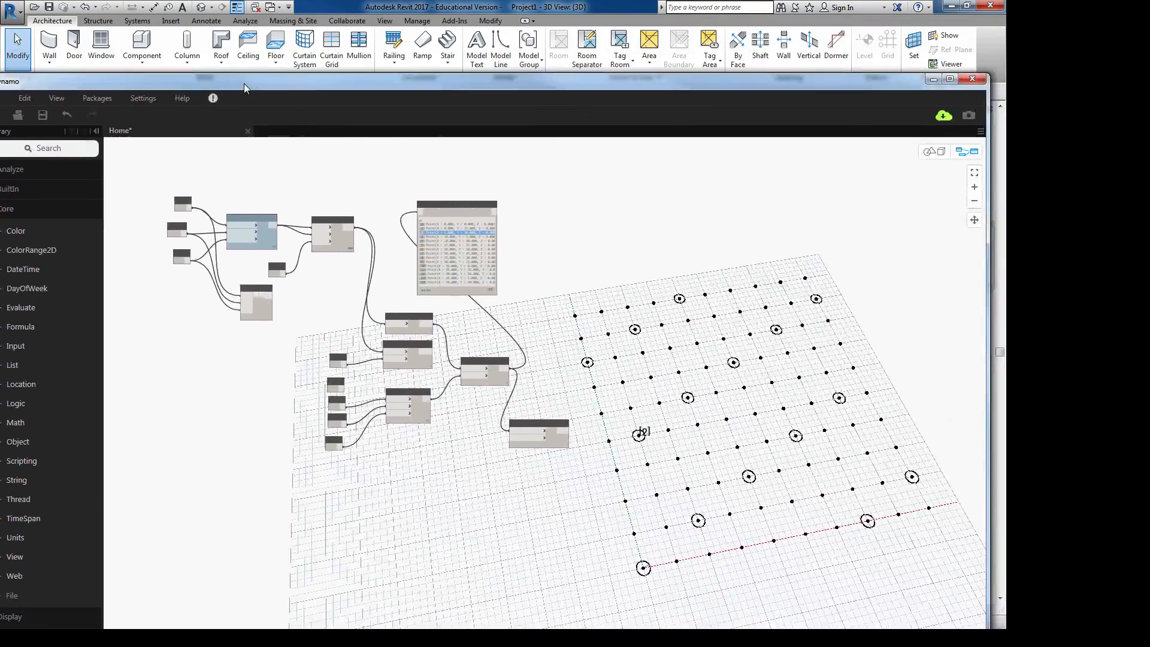
{"action": "double_click", "coordinate": [243, 84]}
{"action": "middle_click_drag", "start_coordinate": [422, 272], "coordinate": [490, 318]}
{"action": "scroll", "coordinate": [494, 312], "scroll_direction": "up", "scroll_amount": 7}
{"action": "scroll", "coordinate": [630, 335], "scroll_direction": "down", "scroll_amount": 4}
{"action": "left_click_drag", "start_coordinate": [806, 517], "coordinate": [383, 268]}
{"action": "key", "text": "Delete"}
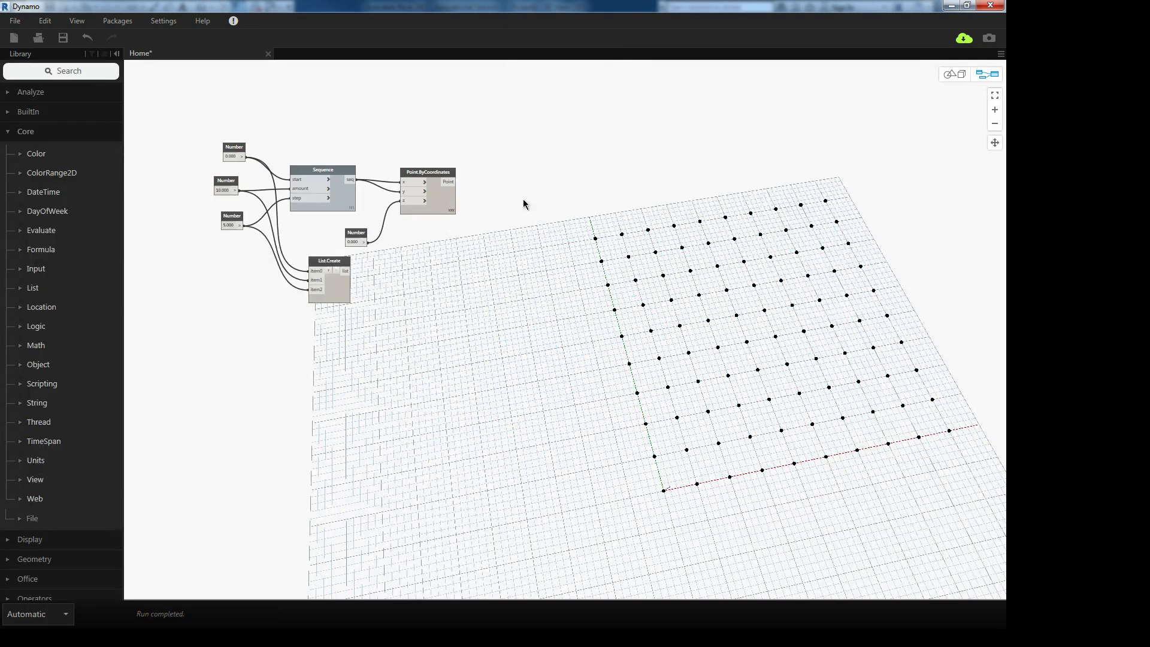
{"action": "scroll", "coordinate": [374, 234], "scroll_direction": "up", "scroll_amount": 3}
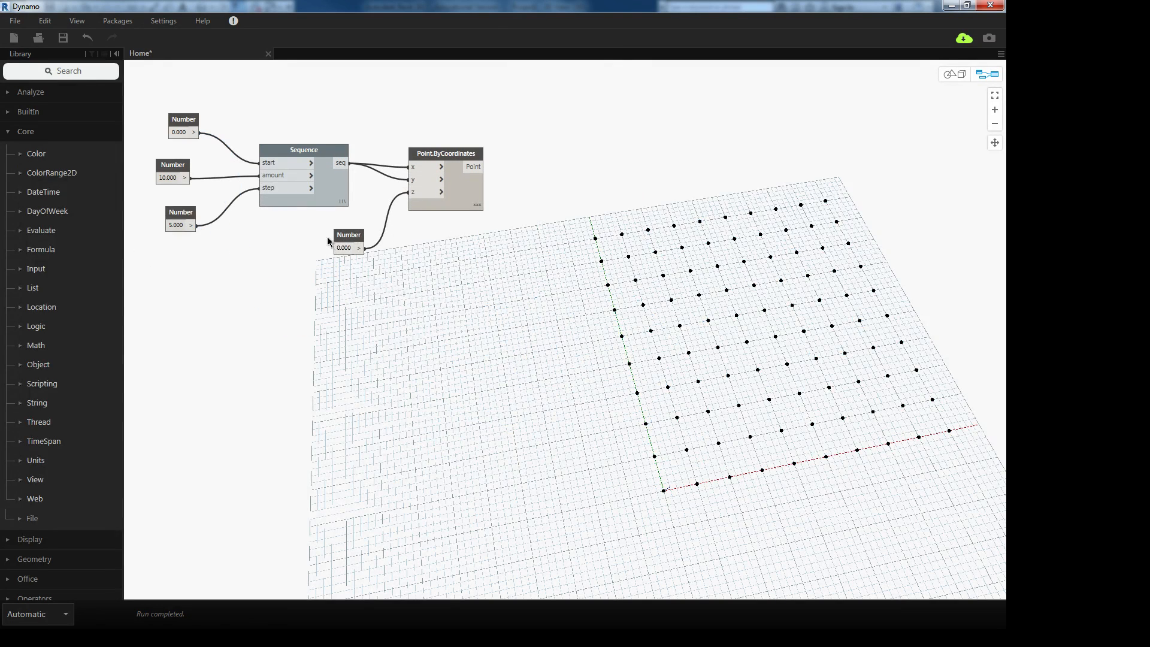
- Tidy the graph by repositioning the Sequence node, its three Number inputs and the Point.ByCoordinates node
{"action": "left_click", "coordinate": [284, 152]}
{"action": "left_click_drag", "start_coordinate": [284, 152], "coordinate": [282, 150]}
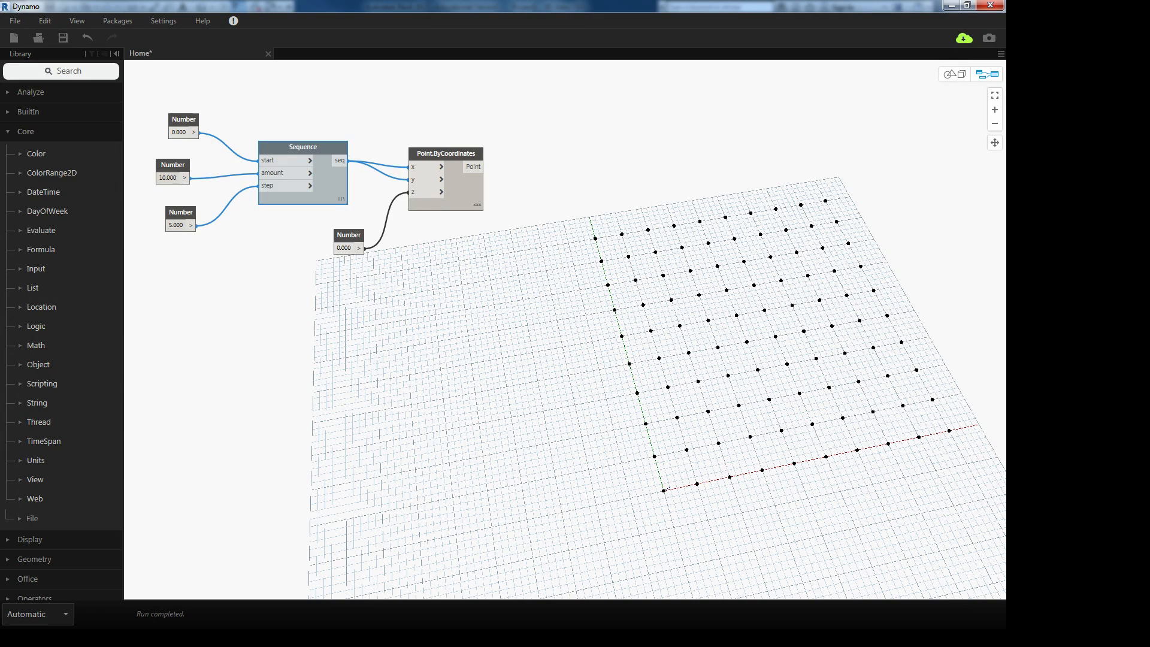
{"action": "middle_click_drag", "start_coordinate": [658, 290], "coordinate": [736, 305]}
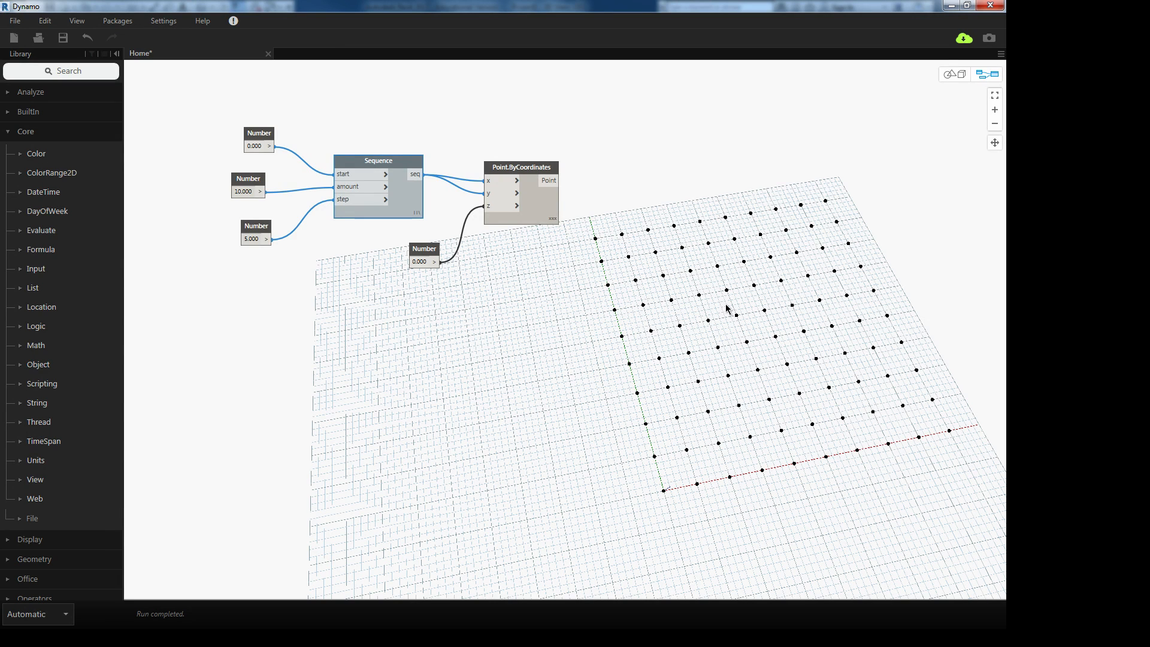
{"action": "left_click_drag", "start_coordinate": [260, 133], "coordinate": [257, 140]}
{"action": "left_click_drag", "start_coordinate": [245, 181], "coordinate": [250, 176]}
{"action": "left_click_drag", "start_coordinate": [251, 228], "coordinate": [249, 211]}
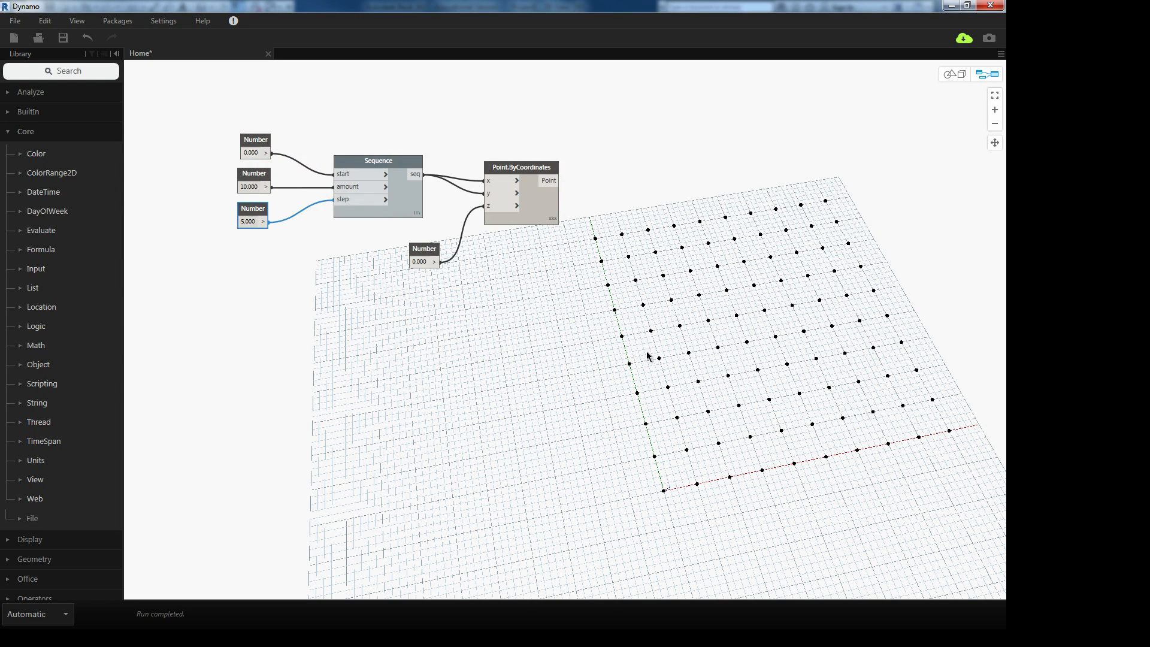
{"action": "left_click_drag", "start_coordinate": [530, 173], "coordinate": [525, 171]}
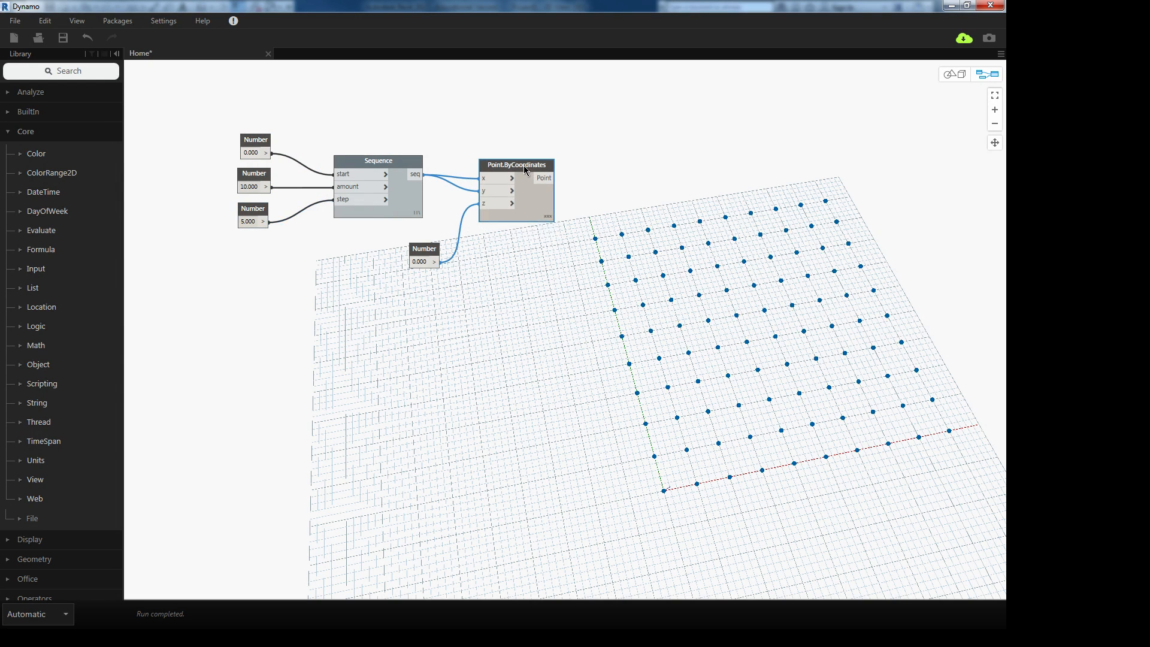
- Add a Circle.ByCenterPointRadius node beside Point.ByCoordinates and connect the Point output to its centerPoint input
{"action": "right_click", "coordinate": [683, 247]}
{"action": "type", "text": "circle"}
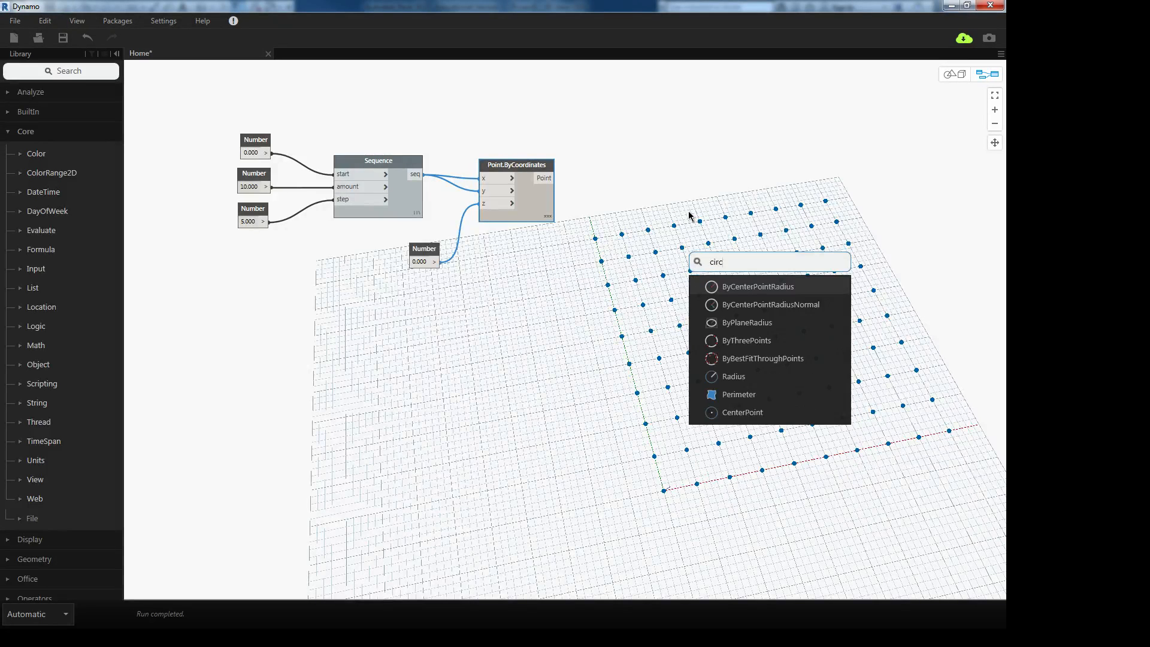
{"action": "left_click", "coordinate": [778, 287]}
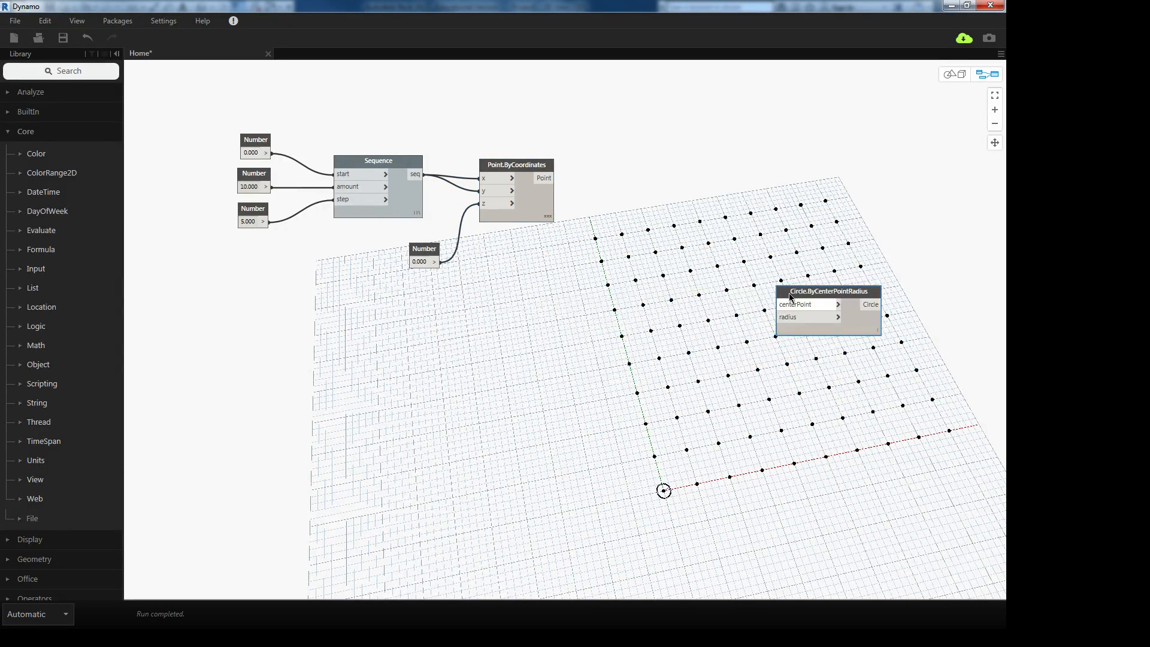
{"action": "left_click_drag", "start_coordinate": [823, 285], "coordinate": [725, 240]}
{"action": "mouse_move", "coordinate": [548, 180]}
{"action": "left_mouse_down"}
{"action": "mouse_move", "coordinate": [615, 237]}
{"action": "mouse_move", "coordinate": [688, 252]}
{"action": "mouse_move", "coordinate": [632, 170]}
{"action": "left_mouse_up"}
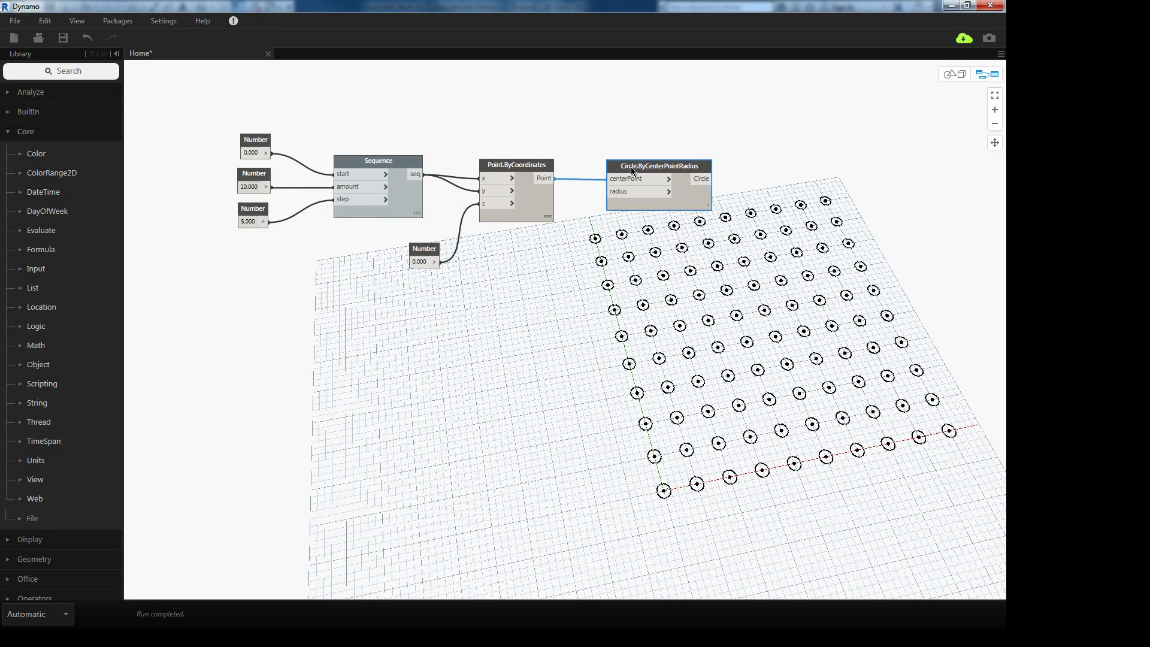
- Add a Polygon.RegularPolygon node, connect the Circle output to its circle input, and inspect the polygons in the 3D preview
{"action": "right_click", "coordinate": [543, 315]}
{"action": "type", "text": "polygo"}
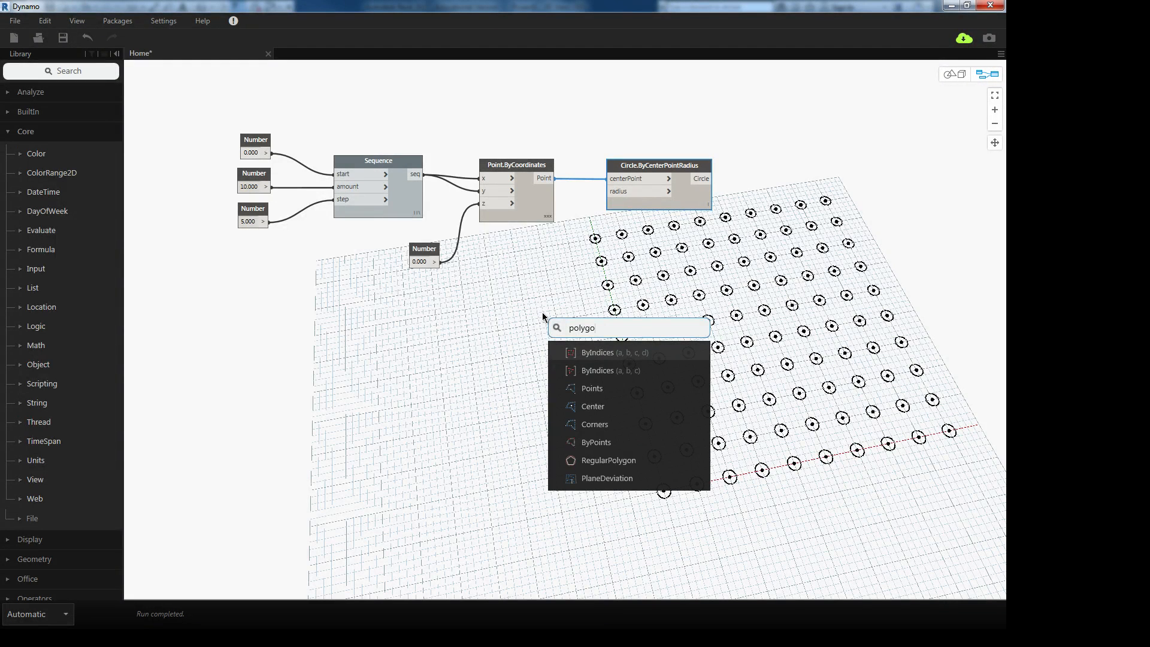
{"action": "left_click", "coordinate": [592, 464]}
{"action": "left_click_drag", "start_coordinate": [634, 468], "coordinate": [781, 213]}
{"action": "left_click_drag", "start_coordinate": [708, 178], "coordinate": [743, 227]}
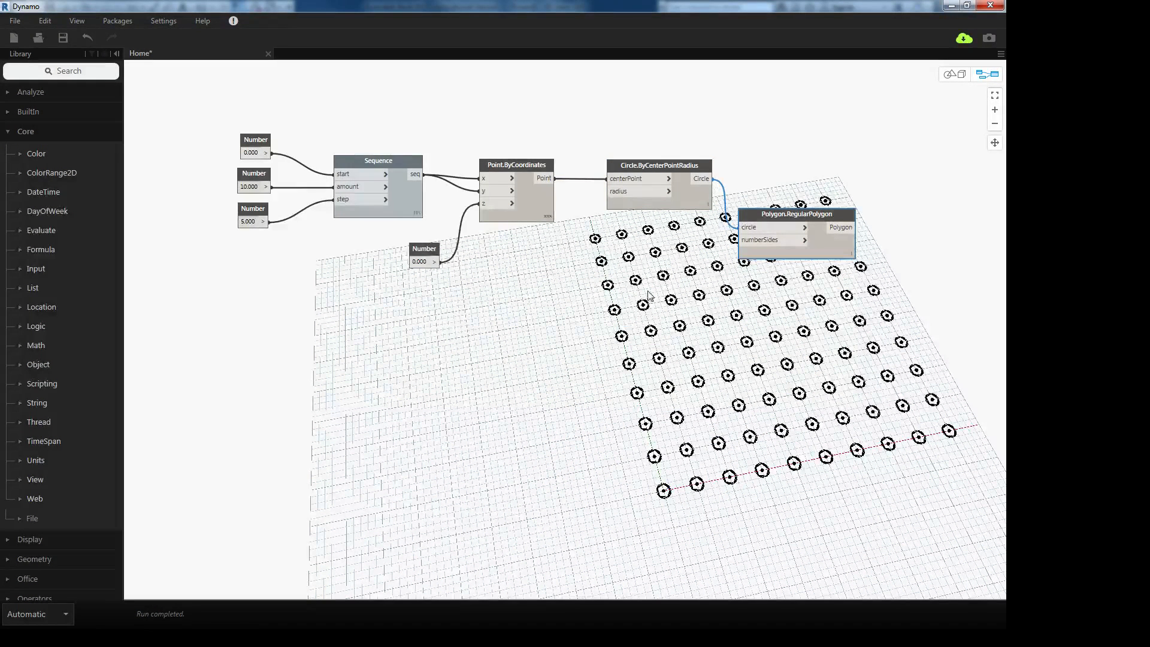
{"action": "key", "text": "ctrl+b"}
{"action": "scroll", "coordinate": [700, 377], "scroll_direction": "up", "scroll_amount": 7}
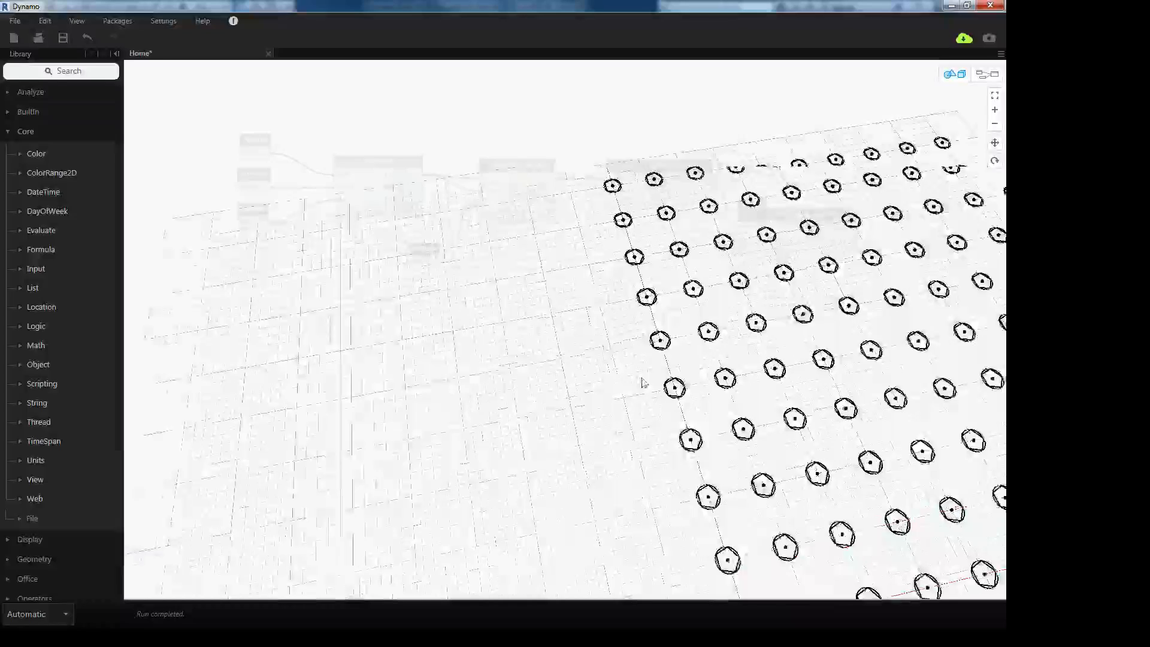
{"action": "scroll", "coordinate": [761, 433], "scroll_direction": "up", "scroll_amount": 2}
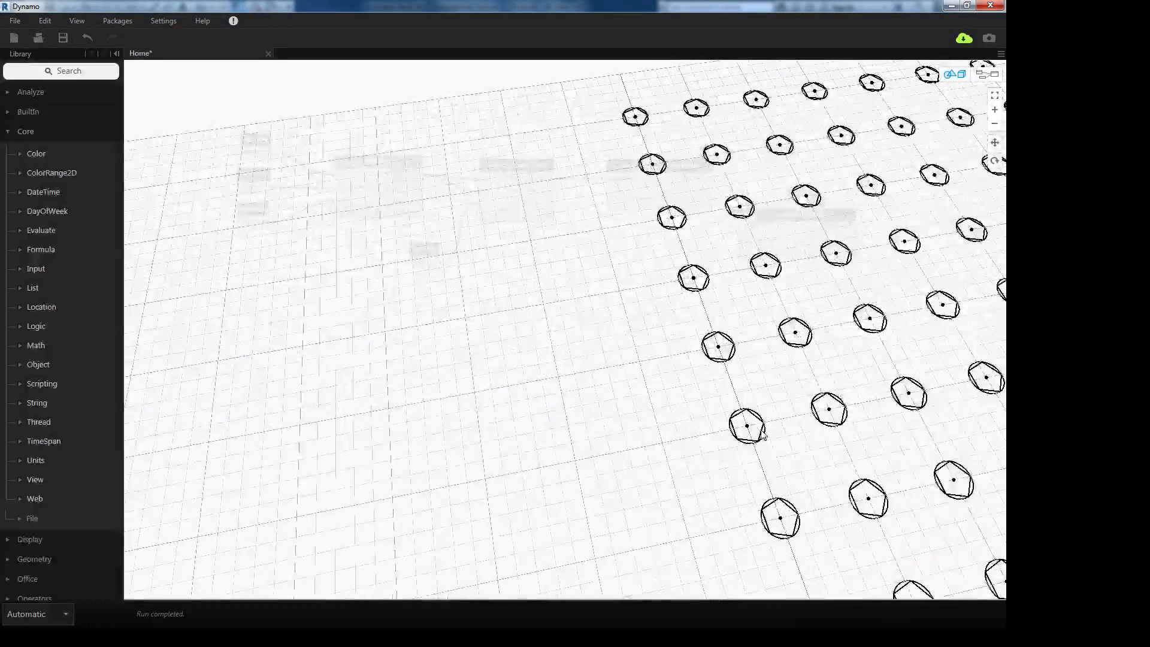
{"action": "key", "text": "ctrl+b"}
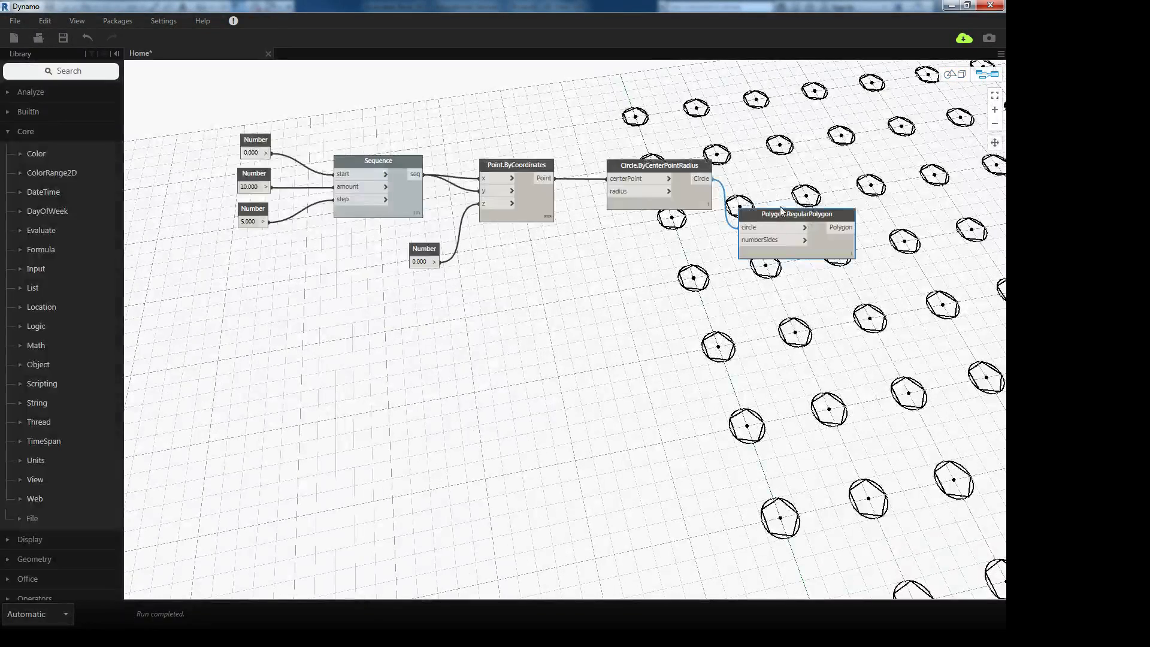
- Add a Number node with the value 4 below the circle and polygon nodes
{"action": "right_click", "coordinate": [596, 290]}
{"action": "type", "text": "number"}
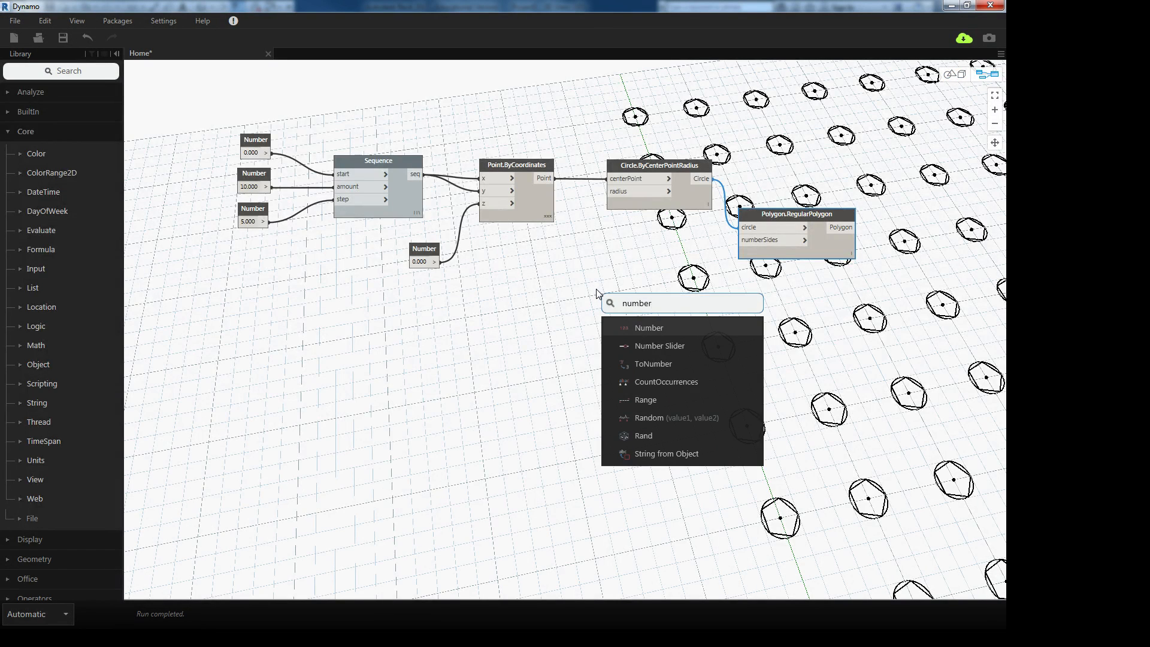
{"action": "left_click", "coordinate": [642, 328]}
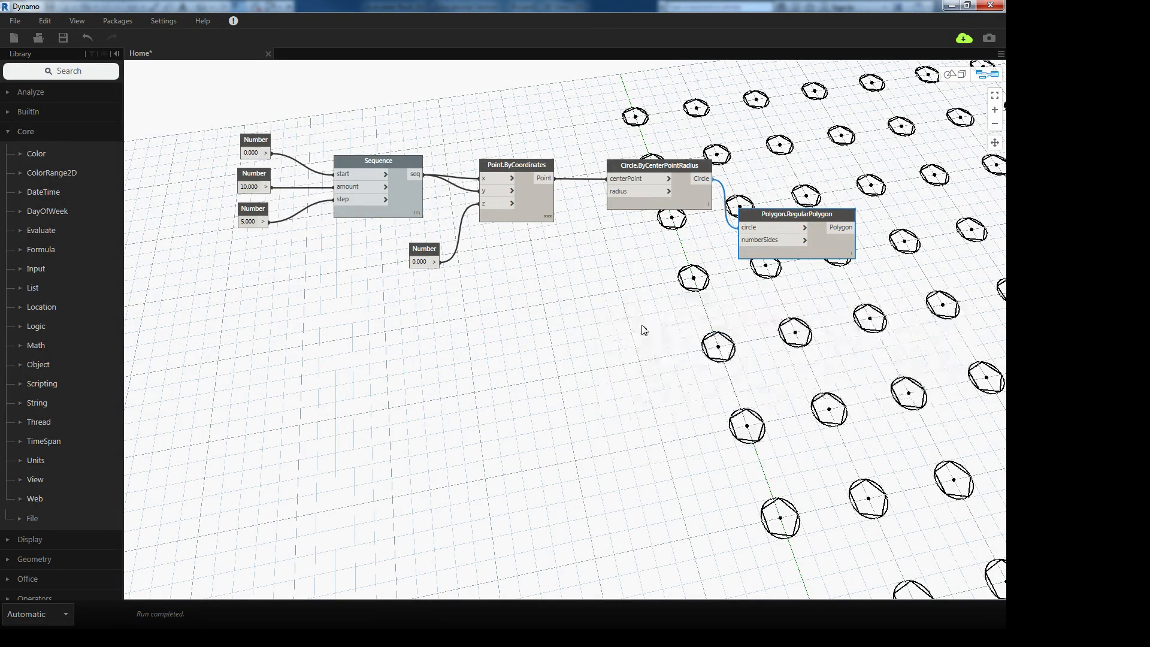
{"action": "double_click", "coordinate": [653, 347]}
{"action": "type", "text": "4"}
{"action": "key", "text": "Return"}
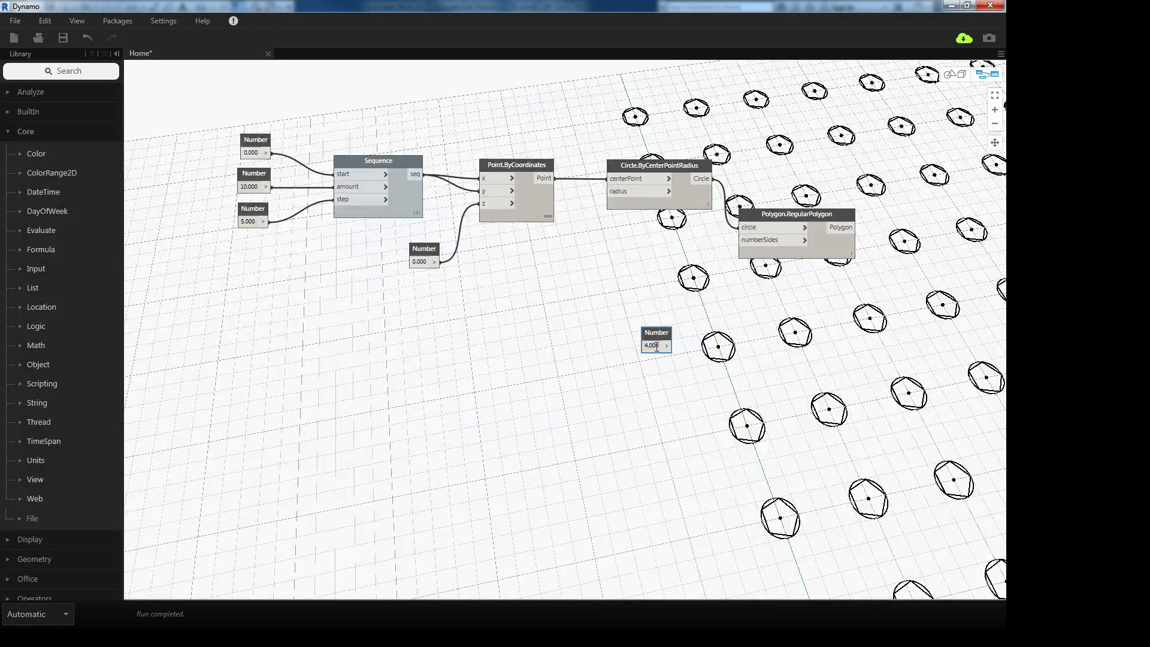
- Connect the Number 4 to the numberSides input of Polygon.RegularPolygon and place it just beside that node
{"action": "left_click_drag", "start_coordinate": [667, 346], "coordinate": [757, 241]}
{"action": "left_click_drag", "start_coordinate": [656, 333], "coordinate": [685, 256]}
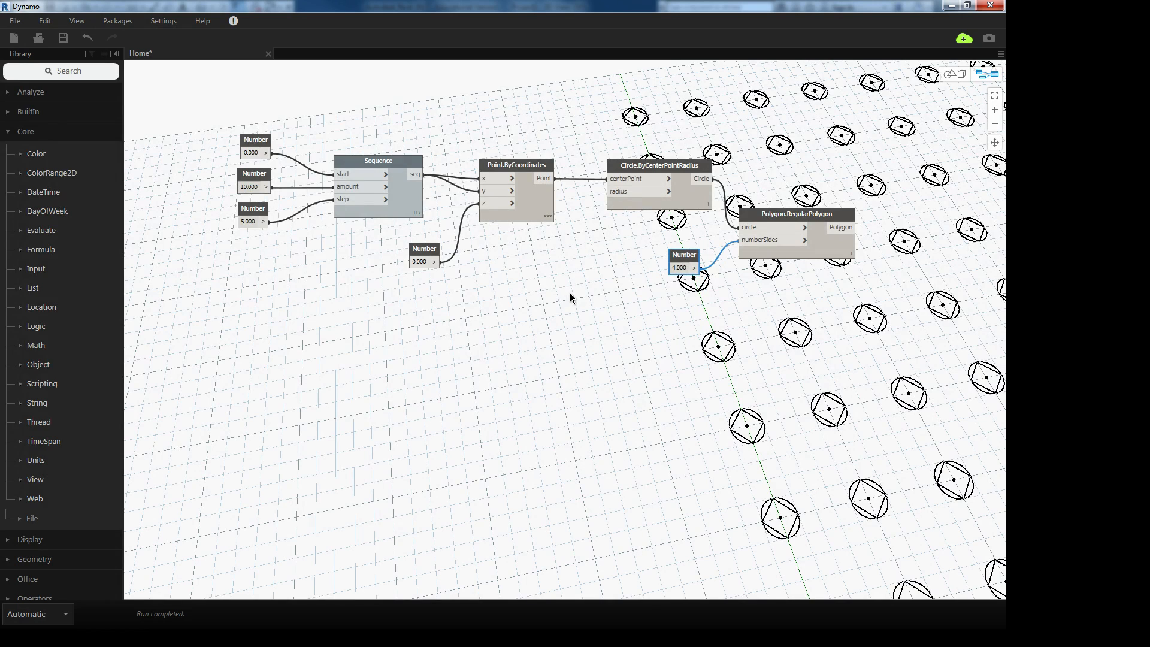
- Try feeding the Number 5 from the Sequence step directly into the radius input of Circle.ByCenterPointRadius
{"action": "right_click", "coordinate": [491, 314]}
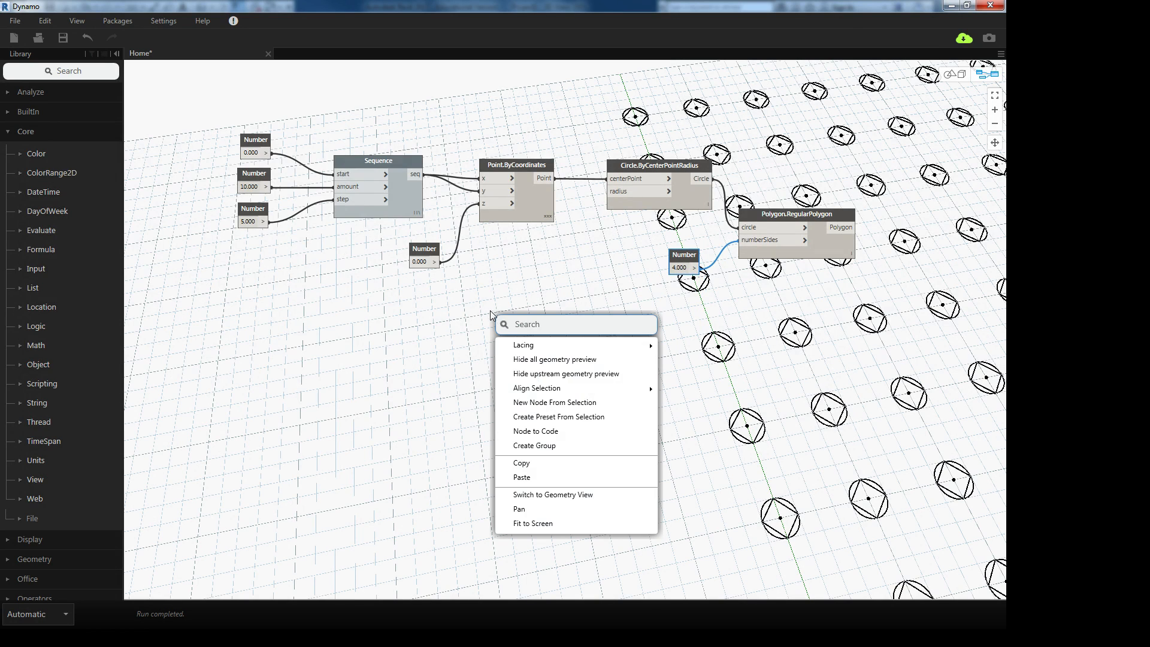
{"action": "left_click", "coordinate": [252, 209]}
{"action": "left_click_drag", "start_coordinate": [264, 222], "coordinate": [622, 193]}
- Add a division (/) node below the graph and connect the Number 5 to its x input
{"action": "right_click", "coordinate": [444, 349]}
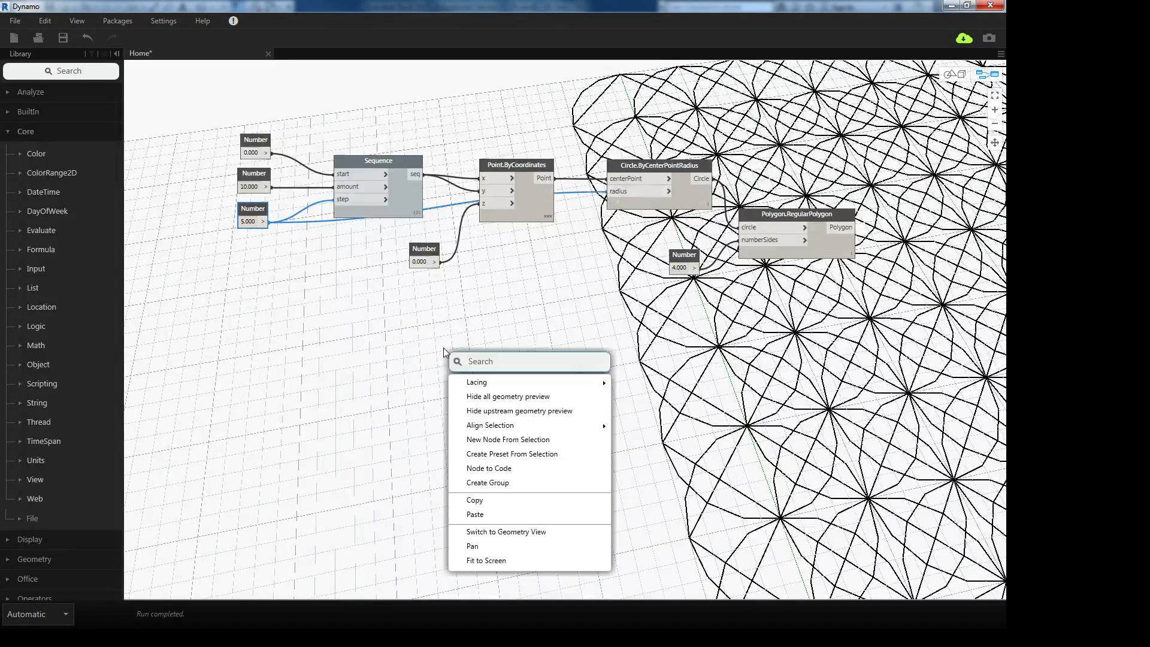
{"action": "type", "text": "/"}
{"action": "key", "text": "Return"}
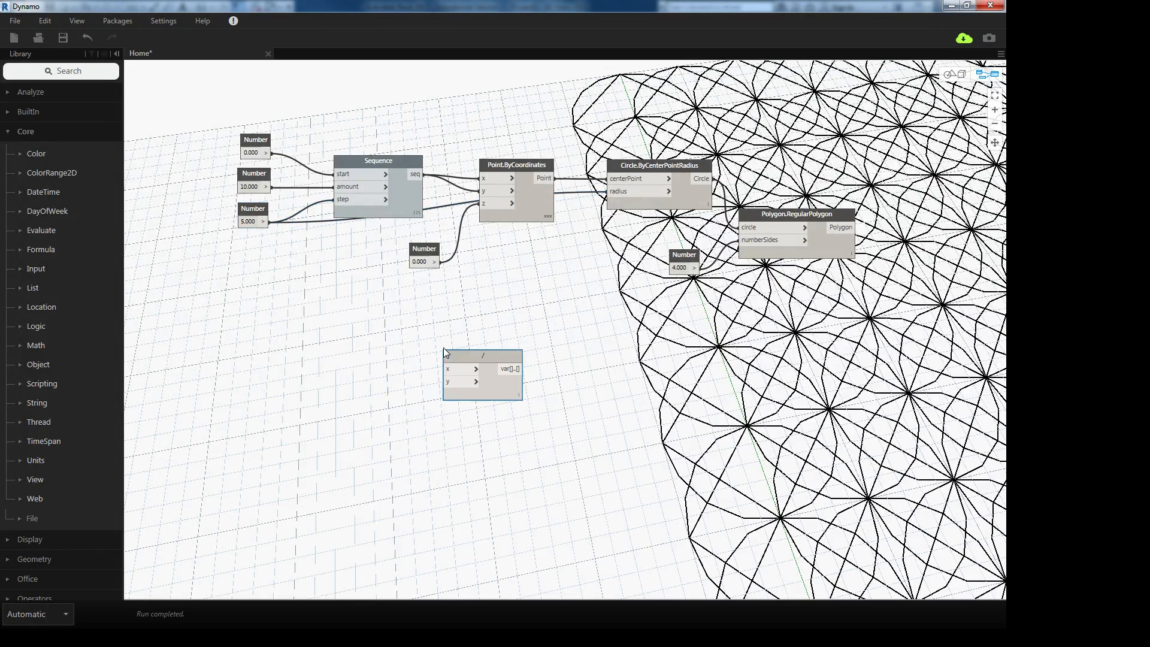
{"action": "left_click_drag", "start_coordinate": [266, 223], "coordinate": [450, 369]}
- Duplicate a Number node with the value 2 as the division's y input, and connect the division result to the circle's radius input
{"action": "left_click", "coordinate": [424, 250]}
{"action": "key", "text": "ctrl+c"}
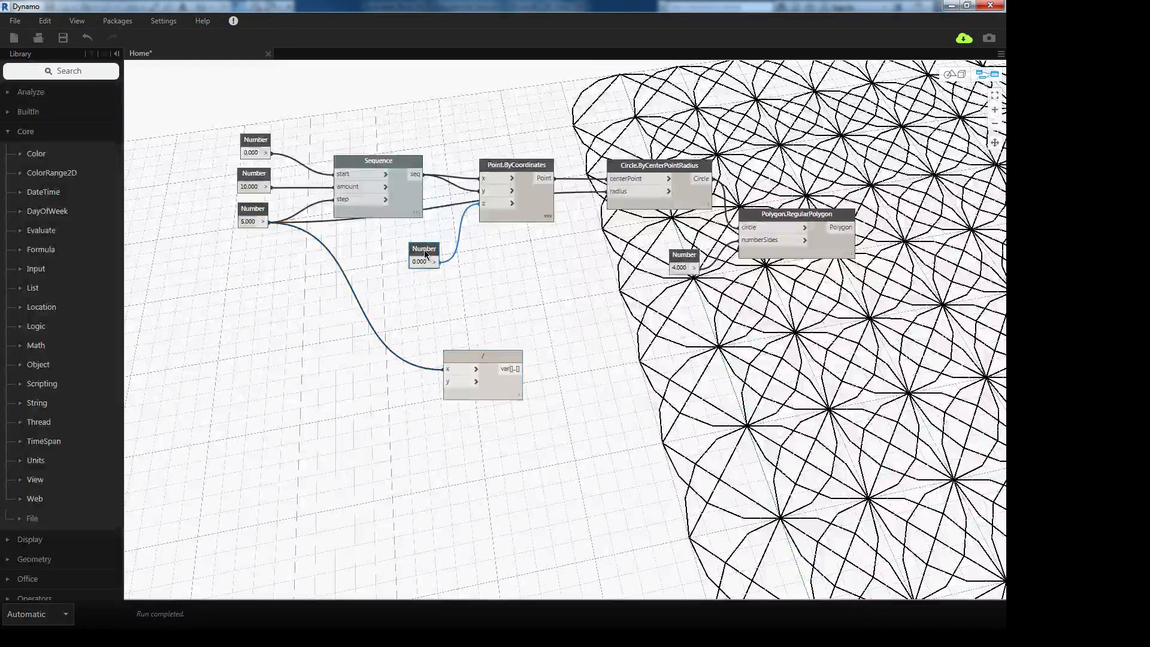
{"action": "key", "text": "ctrl+v"}
{"action": "left_click_drag", "start_coordinate": [488, 276], "coordinate": [447, 381]}
{"action": "left_click", "coordinate": [384, 397]}
{"action": "left_click_drag", "start_coordinate": [524, 369], "coordinate": [621, 196]}
{"action": "left_click", "coordinate": [620, 195]}
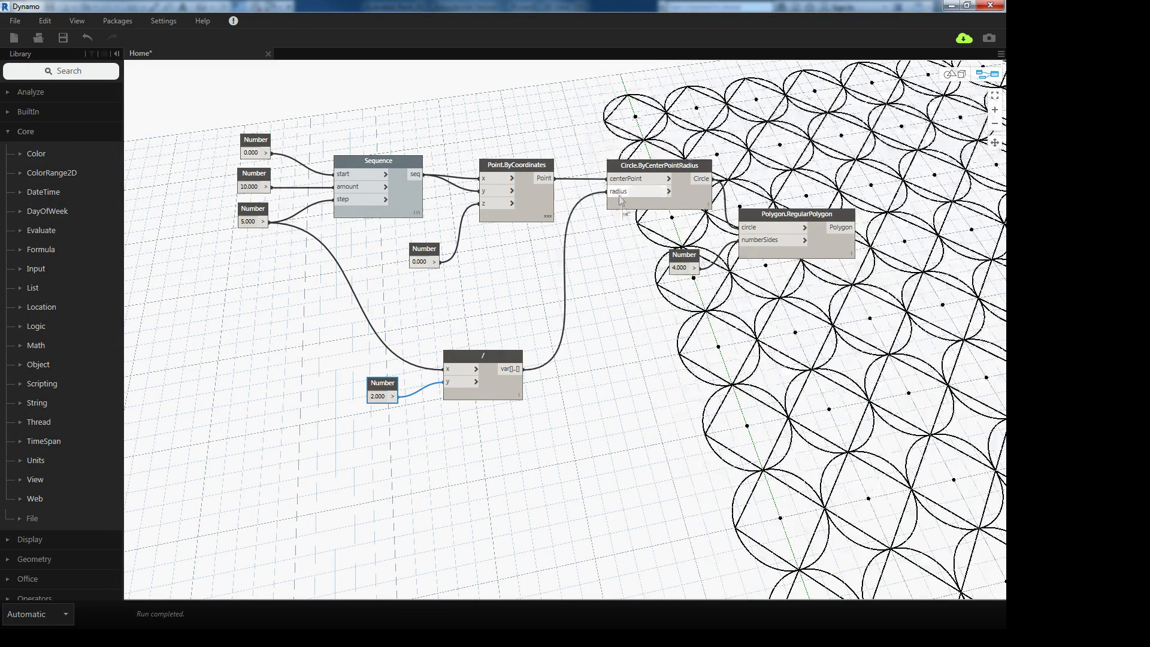
- Move the Circle.ByCenterPointRadius node slightly up and turn off its geometry preview
{"action": "left_click_drag", "start_coordinate": [659, 161], "coordinate": [660, 146]}
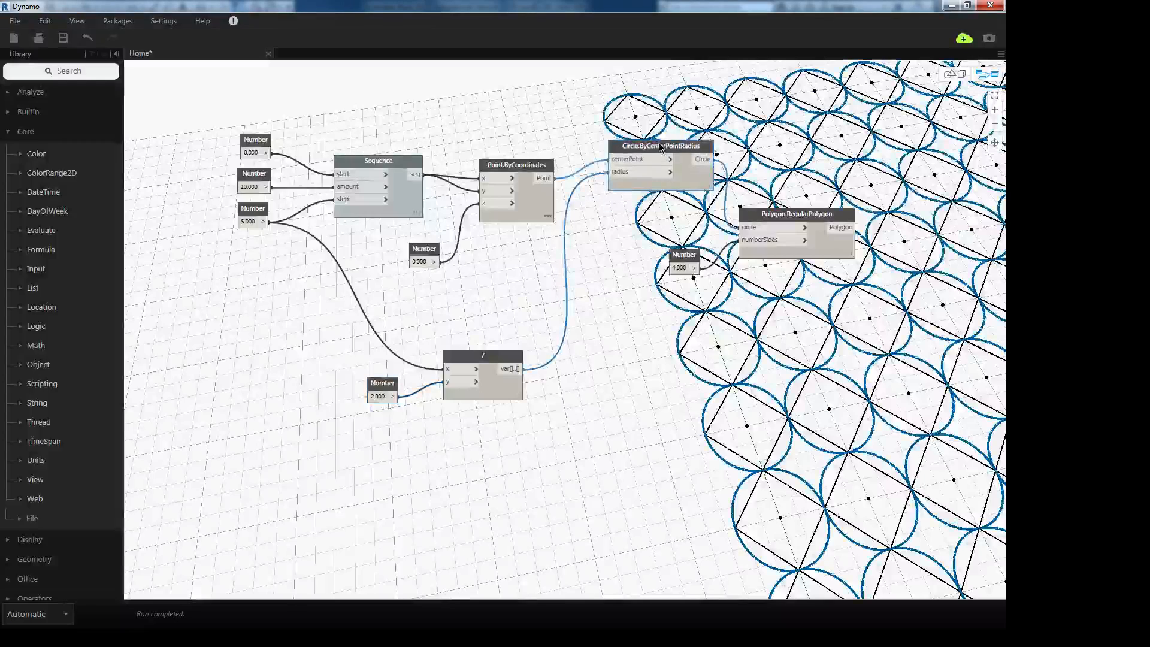
{"action": "right_click", "coordinate": [660, 145]}
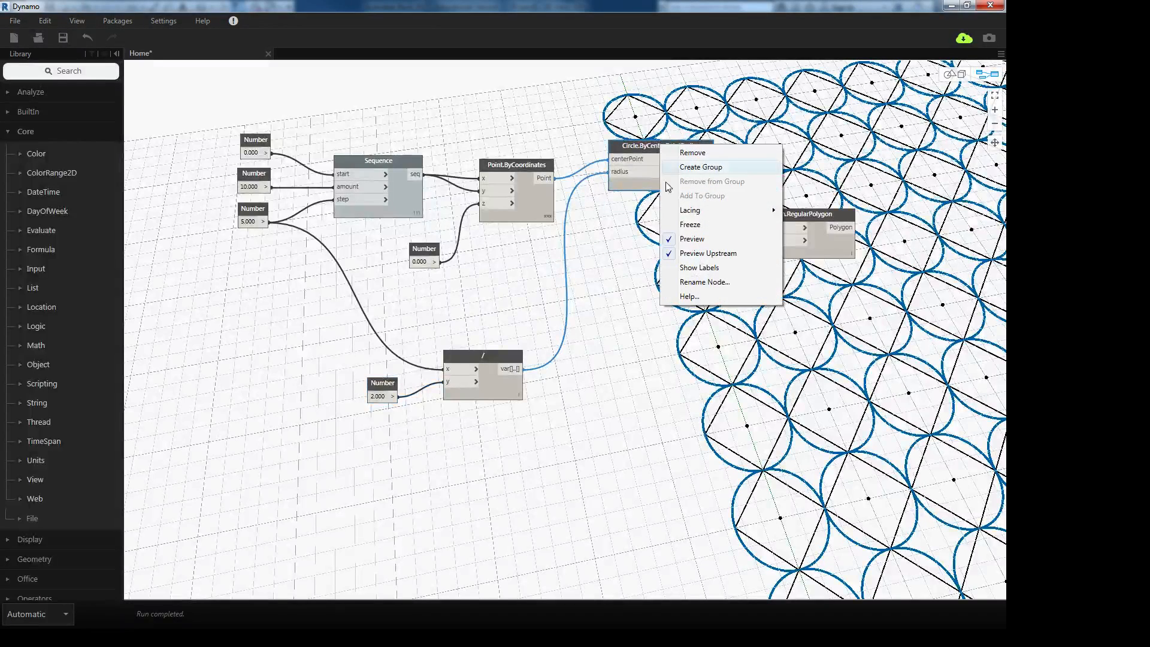
{"action": "left_click", "coordinate": [682, 239]}
- Tidy the graph by repositioning the Polygon.RegularPolygon node, its Number 4, and the division node with its Number 2
{"action": "left_click_drag", "start_coordinate": [780, 229], "coordinate": [802, 191]}
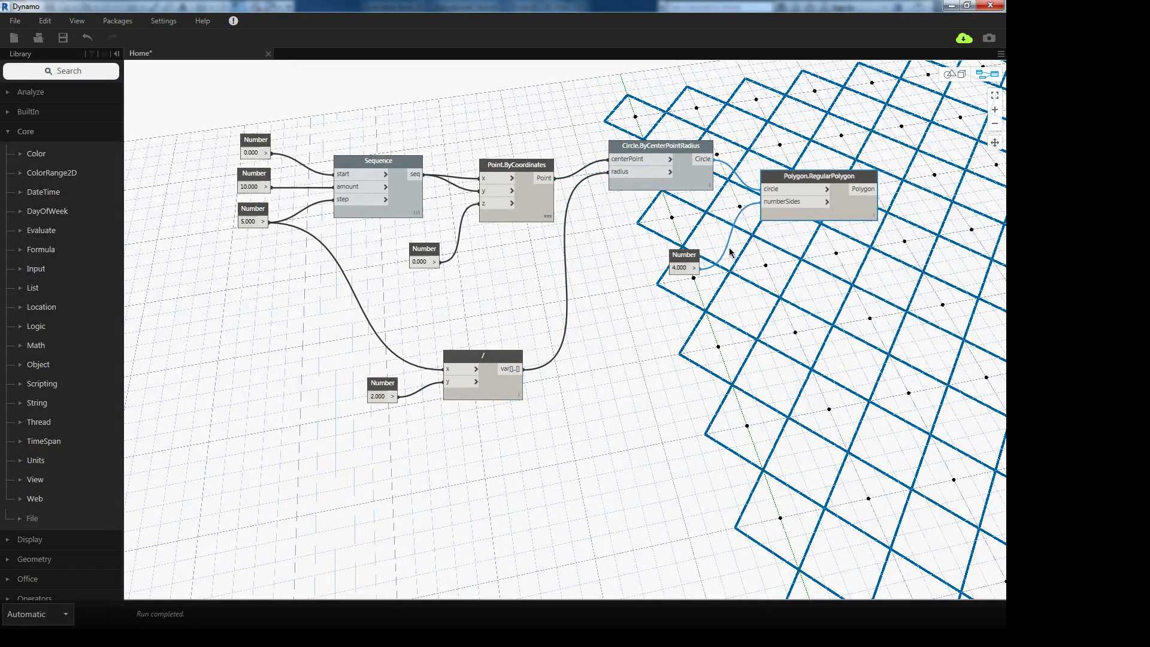
{"action": "left_click_drag", "start_coordinate": [687, 259], "coordinate": [686, 238]}
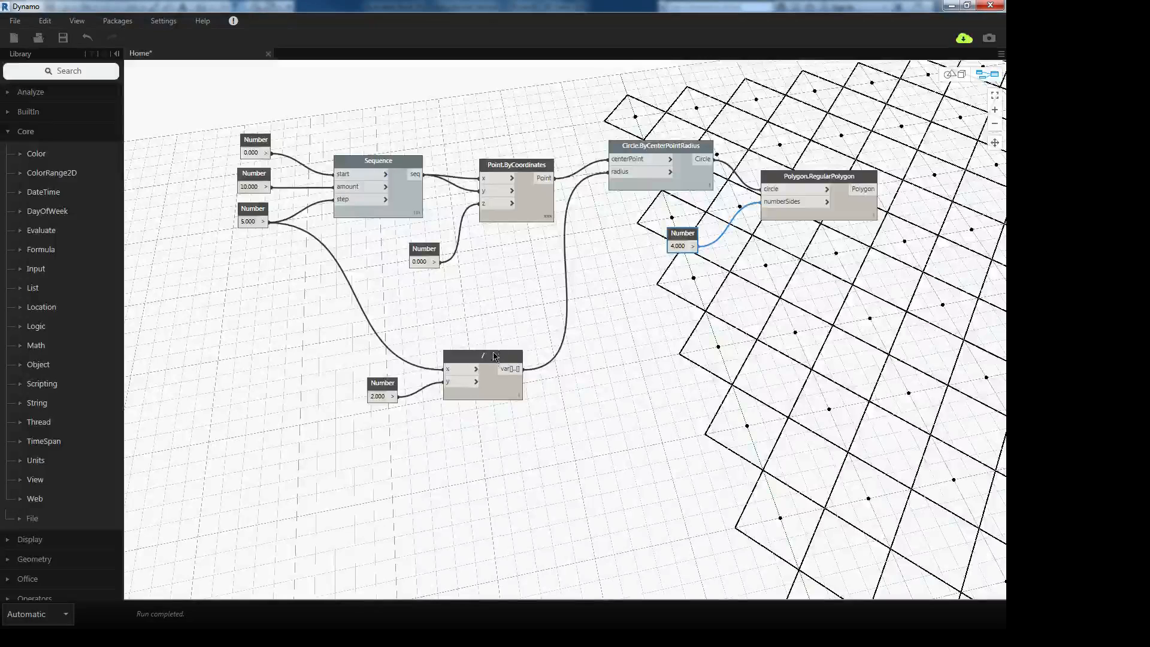
{"action": "left_click_drag", "start_coordinate": [494, 334], "coordinate": [342, 429]}
{"action": "left_click_drag", "start_coordinate": [460, 362], "coordinate": [419, 288]}
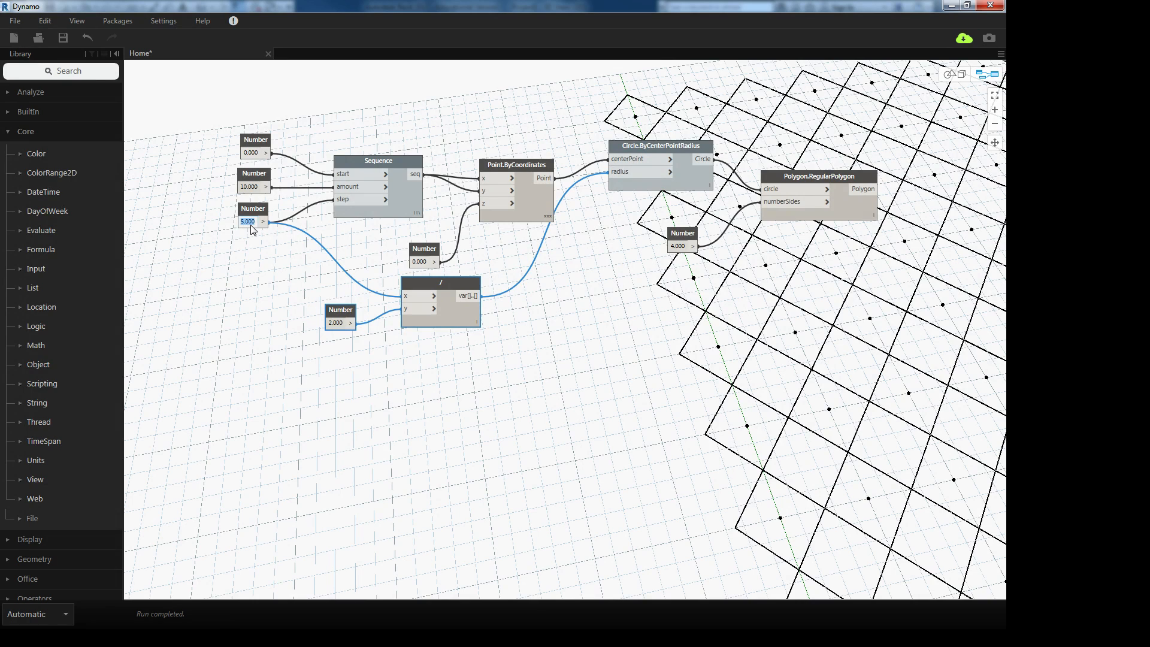
- Search the nodes for a patch surface and add a Surface.ByPatch node
{"action": "left_click", "coordinate": [815, 183]}
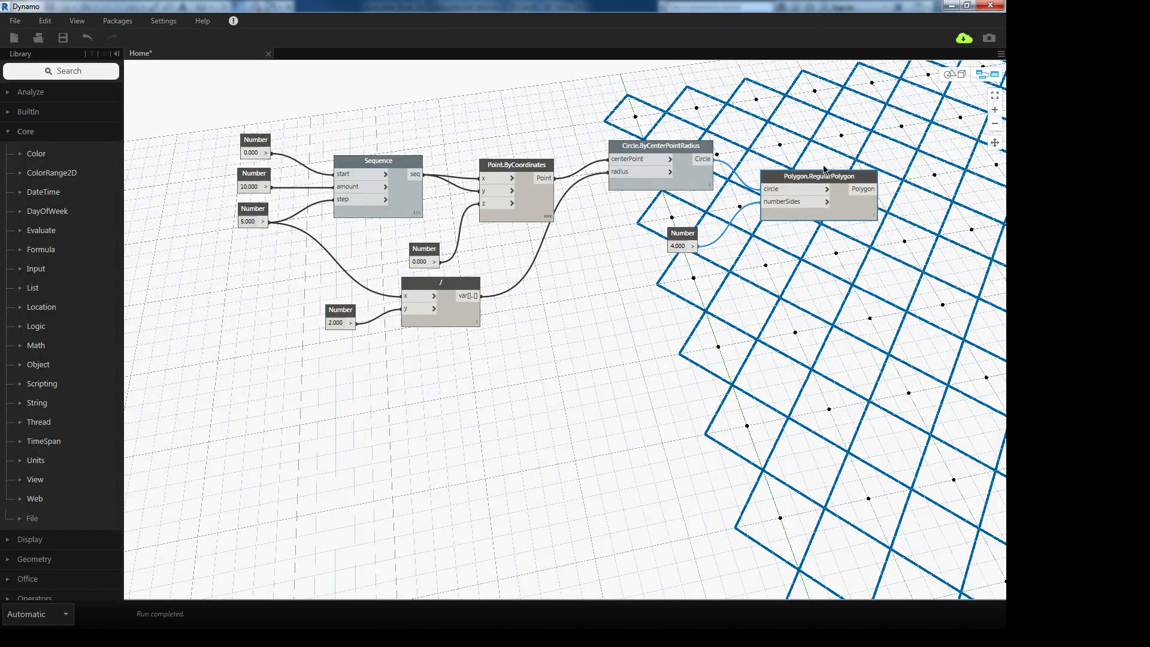
{"action": "right_click", "coordinate": [596, 344]}
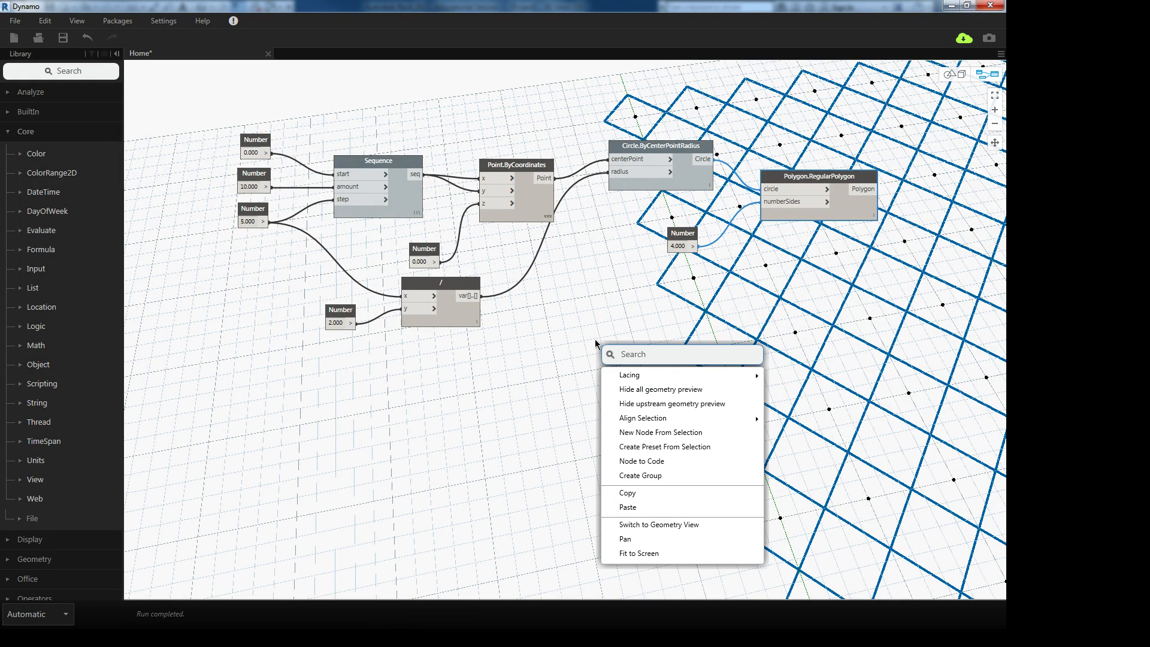
{"action": "type", "text": "patch su"}
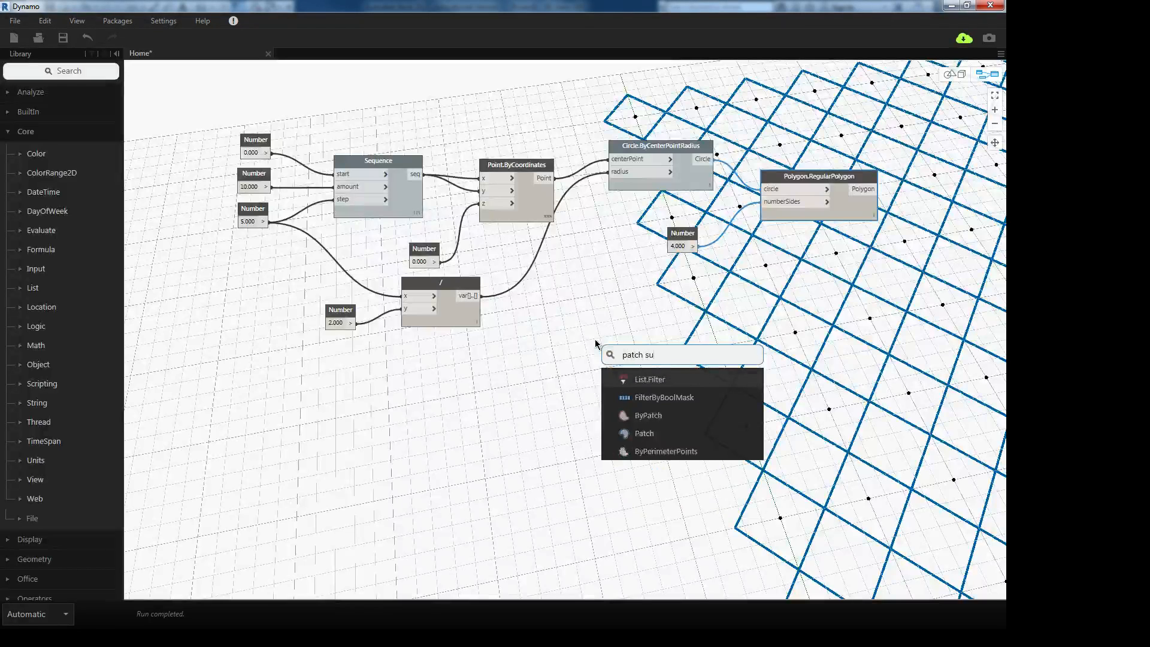
{"action": "type", "text": "rfa"}
{"action": "left_click", "coordinate": [705, 379]}
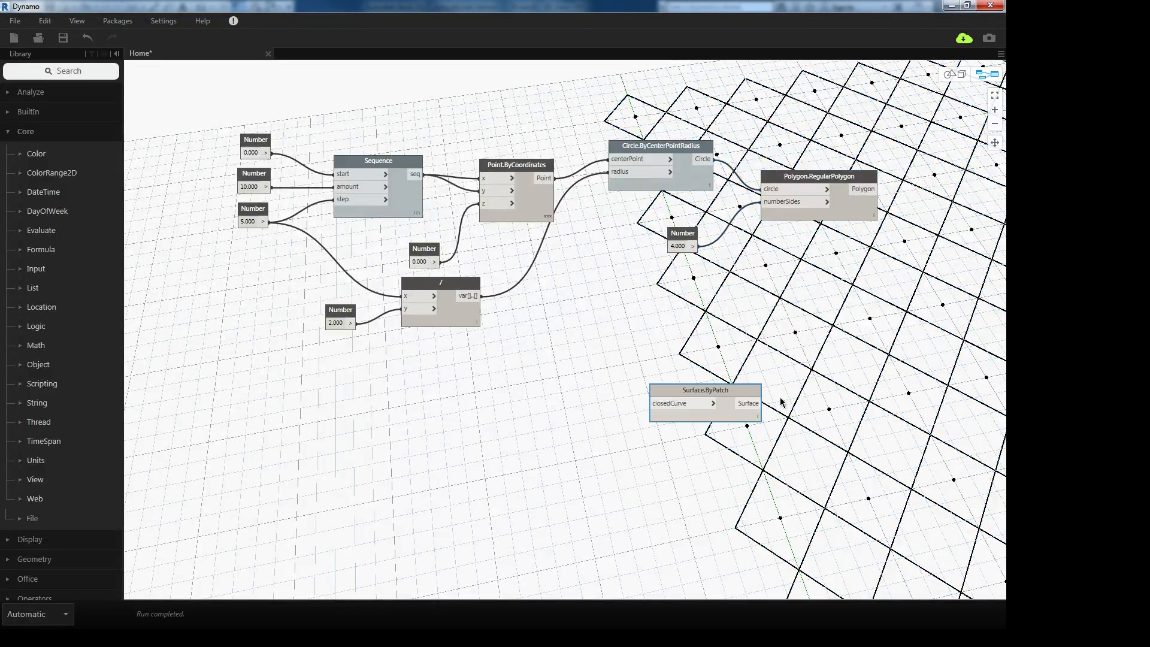
- Connect the Polygon output to the closedCurve input of Surface.ByPatch and place that node beside Polygon.RegularPolygon
{"action": "left_click_drag", "start_coordinate": [689, 392], "coordinate": [834, 284]}
{"action": "left_click_drag", "start_coordinate": [876, 188], "coordinate": [797, 299]}
{"action": "middle_click_drag", "start_coordinate": [720, 360], "coordinate": [549, 385]}
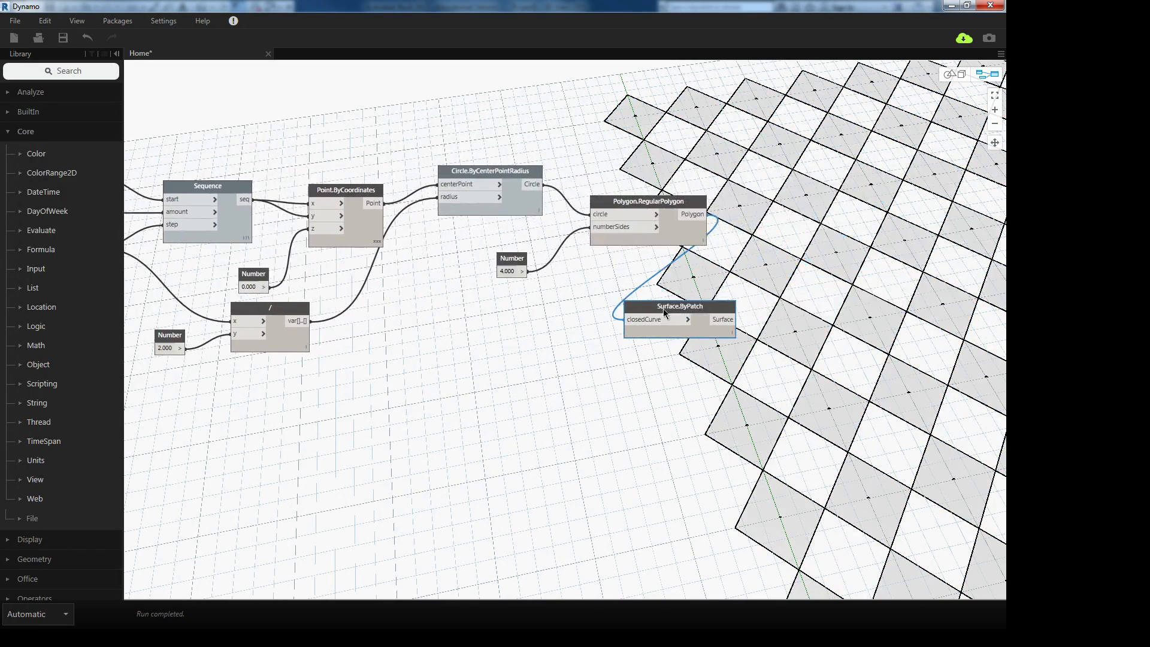
{"action": "left_click_drag", "start_coordinate": [664, 305], "coordinate": [790, 207]}
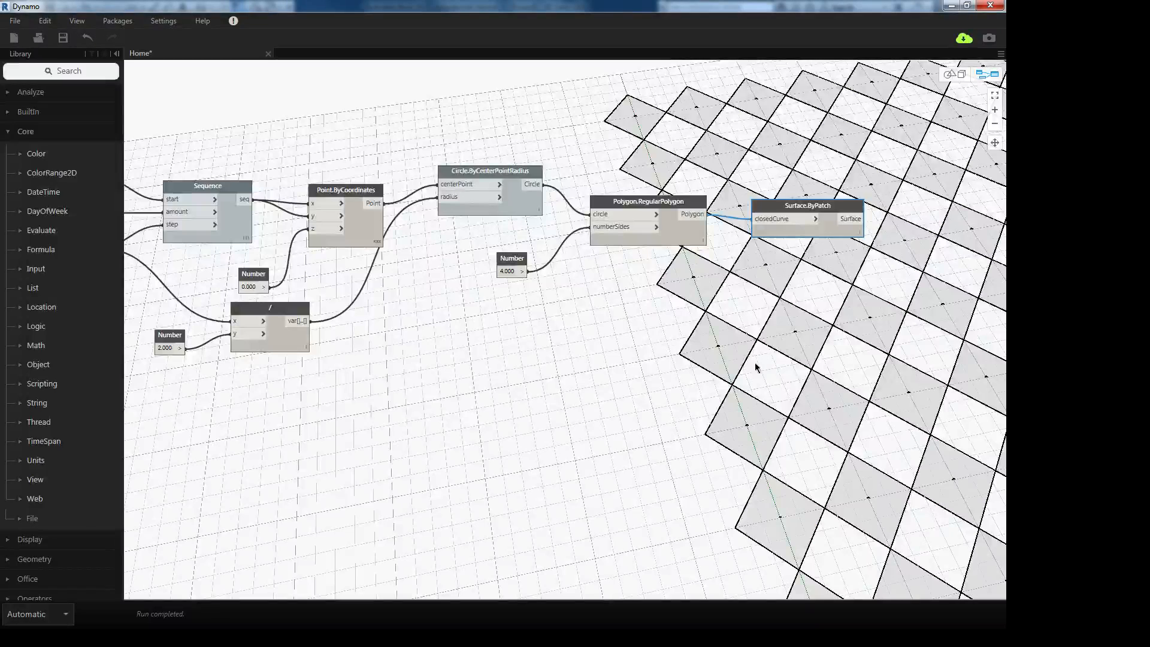
- Examine the patched polygon surfaces in the 3D geometry view and return to the graph
{"action": "key", "text": "ctrl+b"}
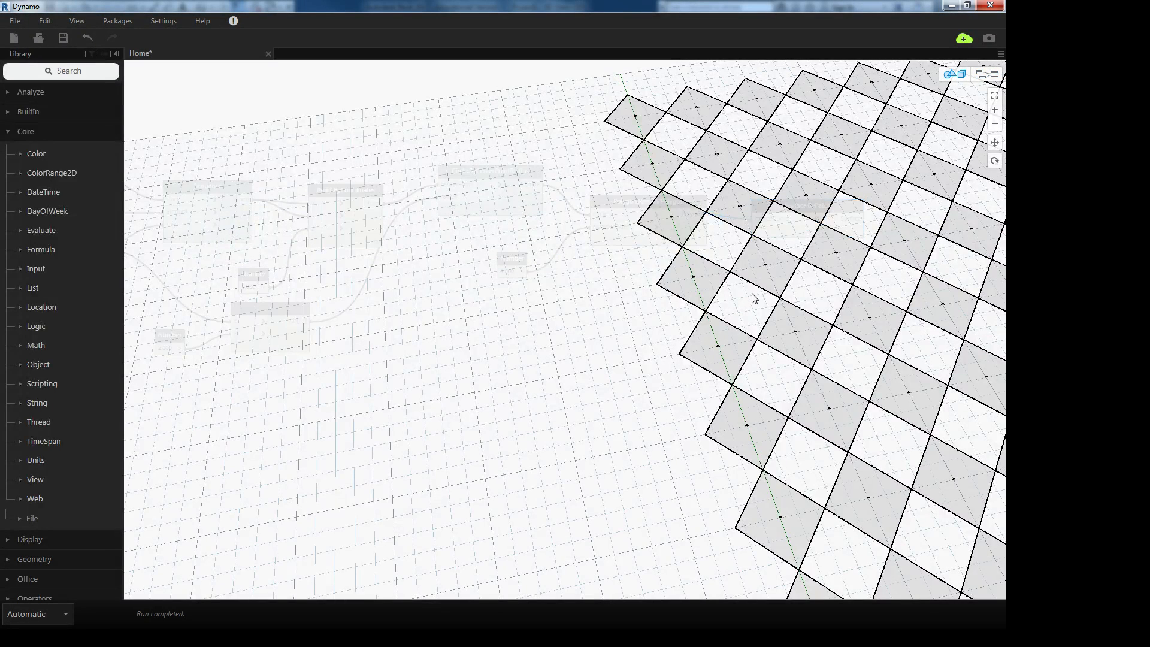
{"action": "right_click_drag", "start_coordinate": [735, 299], "coordinate": [718, 322]}
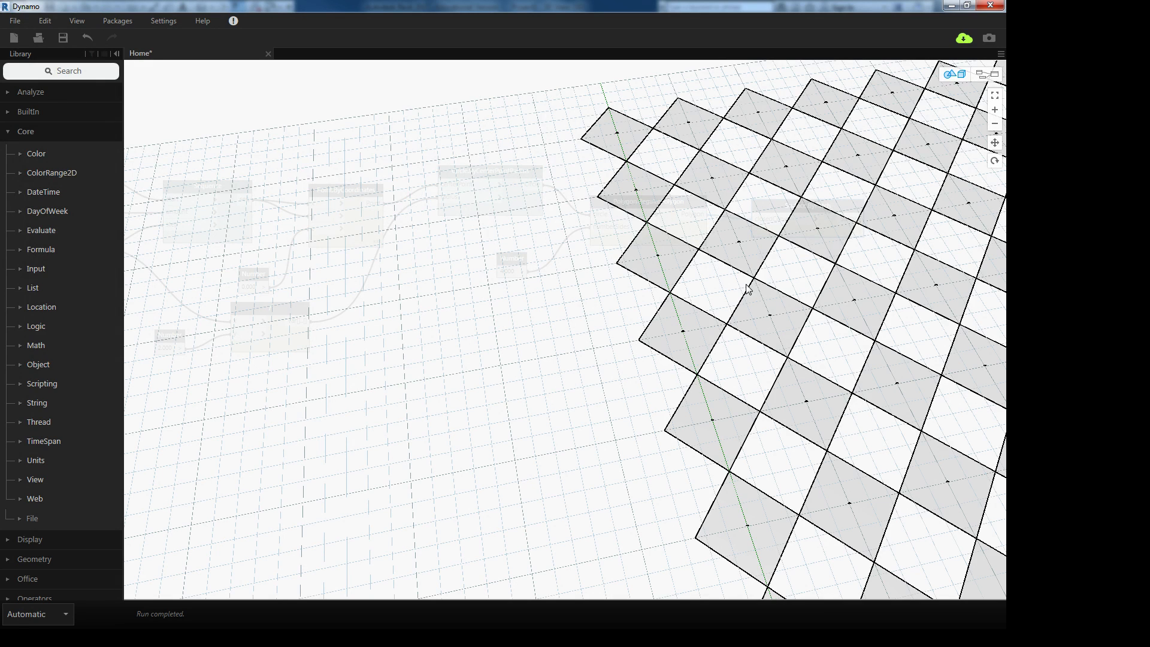
{"action": "key", "text": "ctrl+b"}
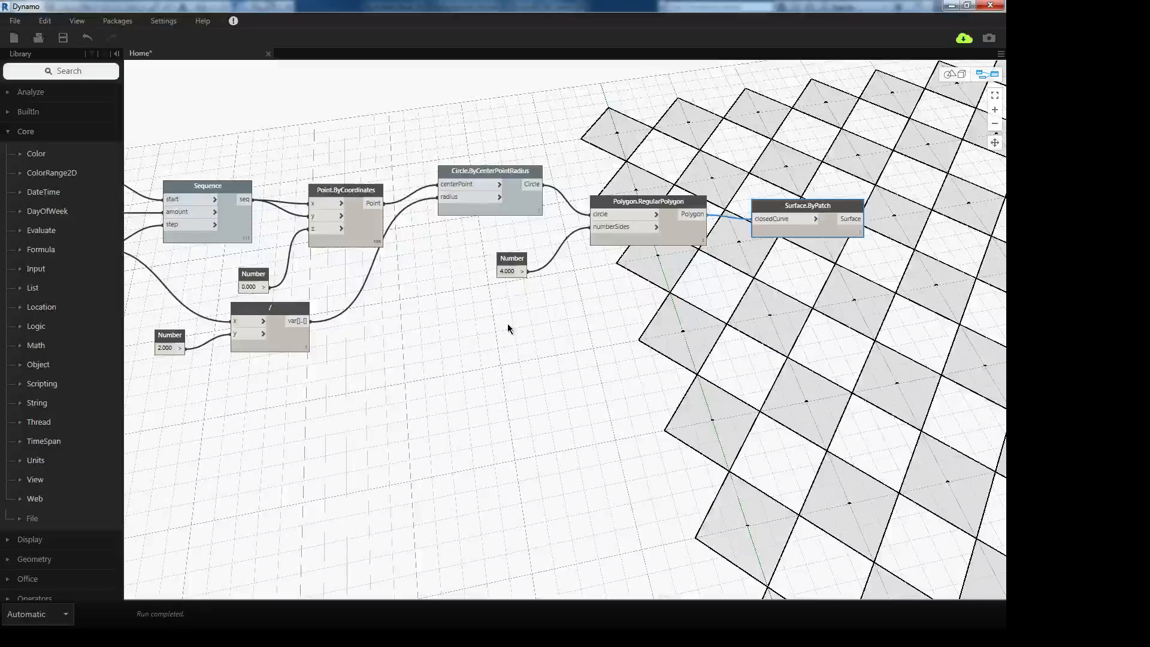
- Duplicate the three Number inputs, Sequence and Point.ByCoordinates nodes, and place the copies below the division node
{"action": "middle_click_drag", "start_coordinate": [508, 323], "coordinate": [706, 289]}
{"action": "scroll", "coordinate": [706, 288], "scroll_direction": "down", "scroll_amount": 2}
{"action": "middle_click_drag", "start_coordinate": [599, 340], "coordinate": [526, 308]}
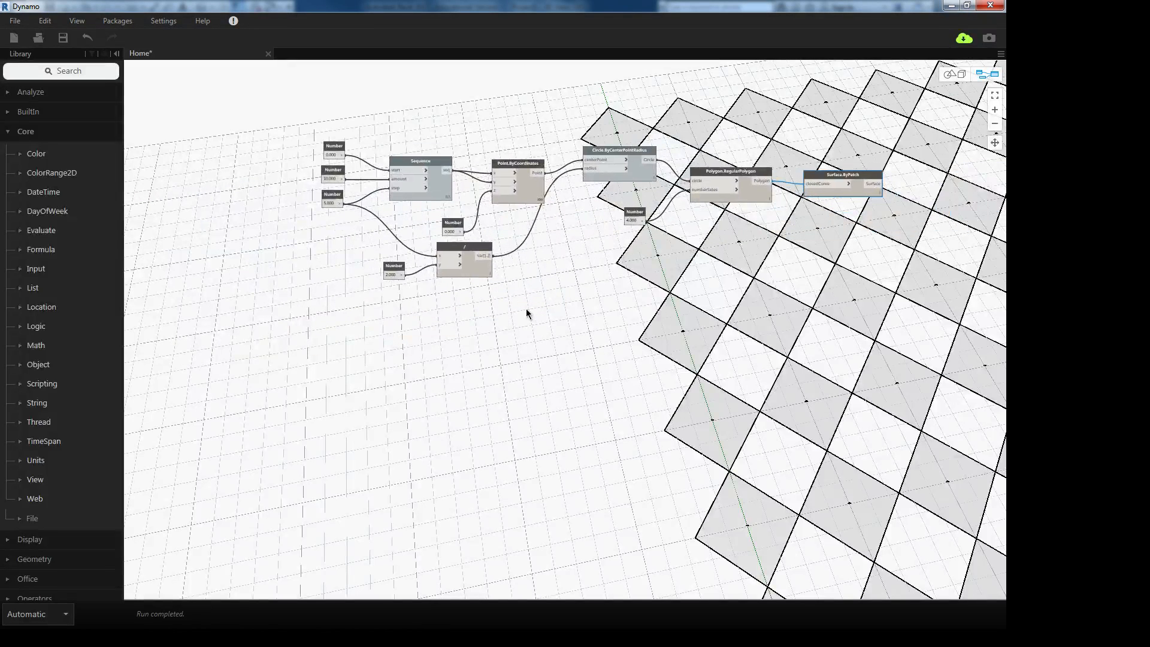
{"action": "scroll", "coordinate": [394, 176], "scroll_direction": "up", "scroll_amount": 2}
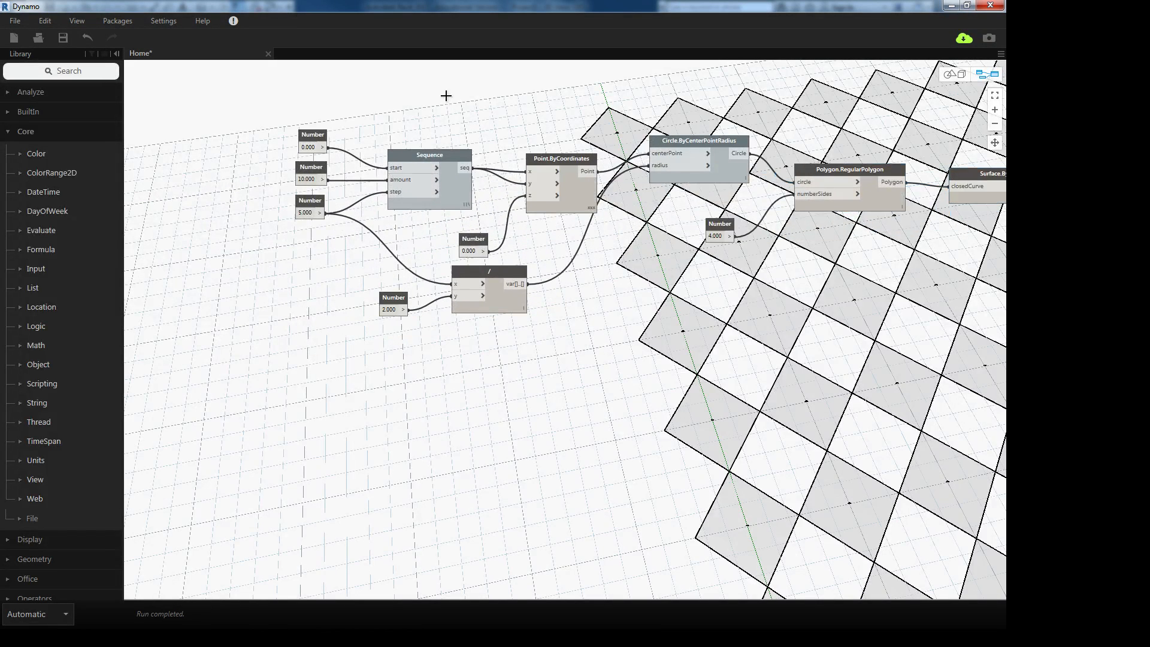
{"action": "left_click_drag", "start_coordinate": [562, 95], "coordinate": [286, 228]}
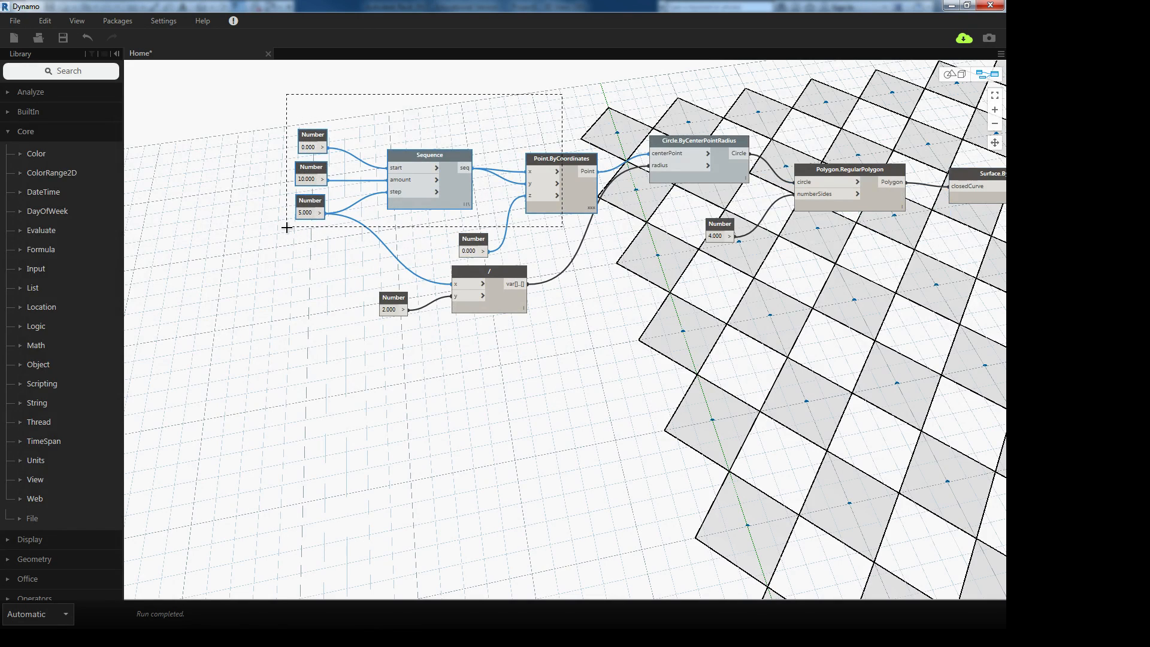
{"action": "key", "text": "ctrl+c"}
{"action": "key", "text": "ctrl+v"}
{"action": "left_click_drag", "start_coordinate": [746, 212], "coordinate": [427, 362]}
{"action": "left_click_drag", "start_coordinate": [483, 255], "coordinate": [475, 242]}
- Connect the division result to the start input of the copied Sequence in place of its Number 0
{"action": "left_click", "coordinate": [301, 331]}
{"action": "double_click", "coordinate": [318, 350]}
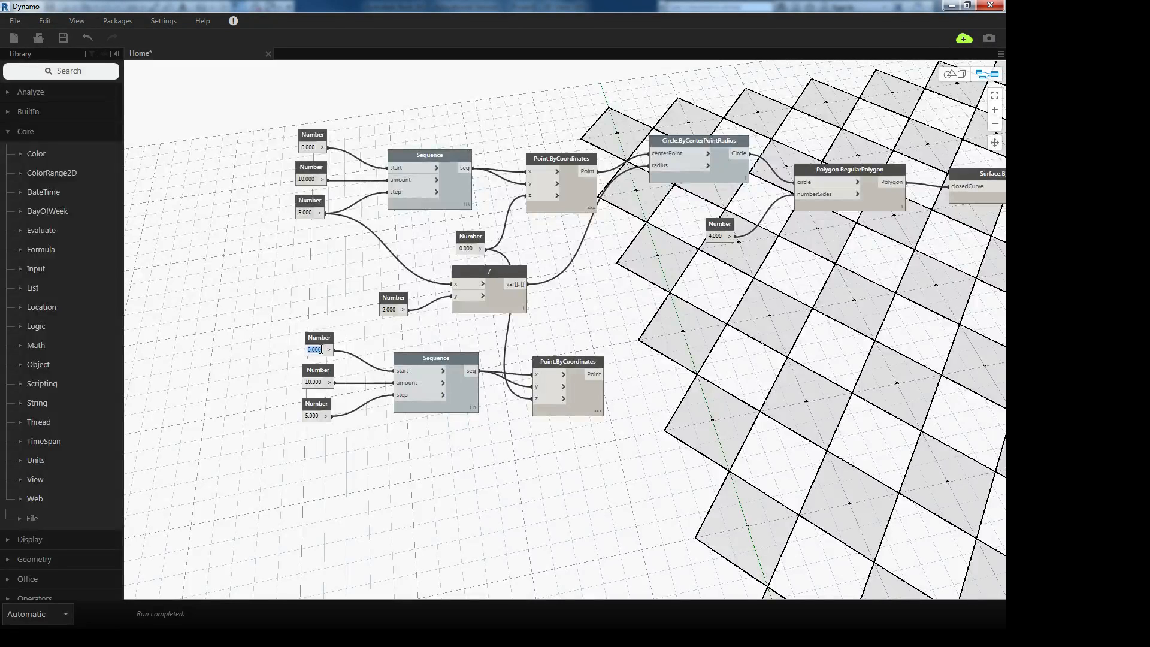
{"action": "left_click_drag", "start_coordinate": [528, 284], "coordinate": [394, 372]}
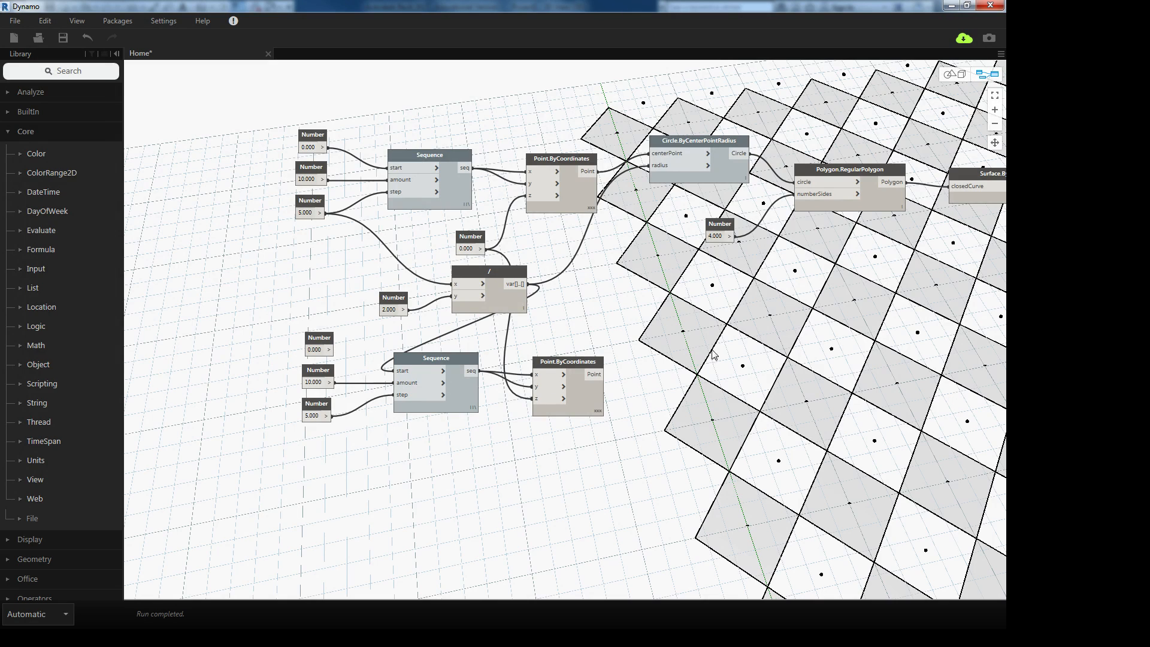
- Move the division node and its Number 2 between the two Sequence groups, and shift the original Point.ByCoordinates slightly
{"action": "left_click_drag", "start_coordinate": [480, 272], "coordinate": [369, 262]}
{"action": "double_click", "coordinate": [388, 309]}
{"action": "left_click_drag", "start_coordinate": [387, 302], "coordinate": [262, 287]}
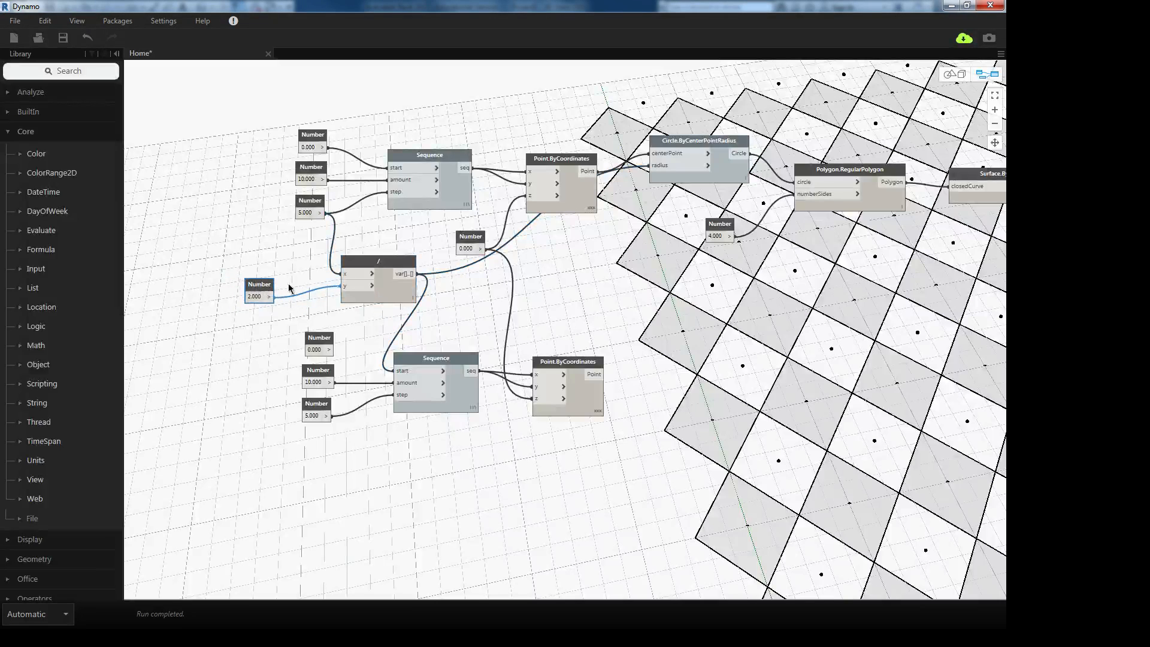
{"action": "left_click", "coordinate": [711, 283]}
{"action": "left_click_drag", "start_coordinate": [569, 159], "coordinate": [562, 164]}
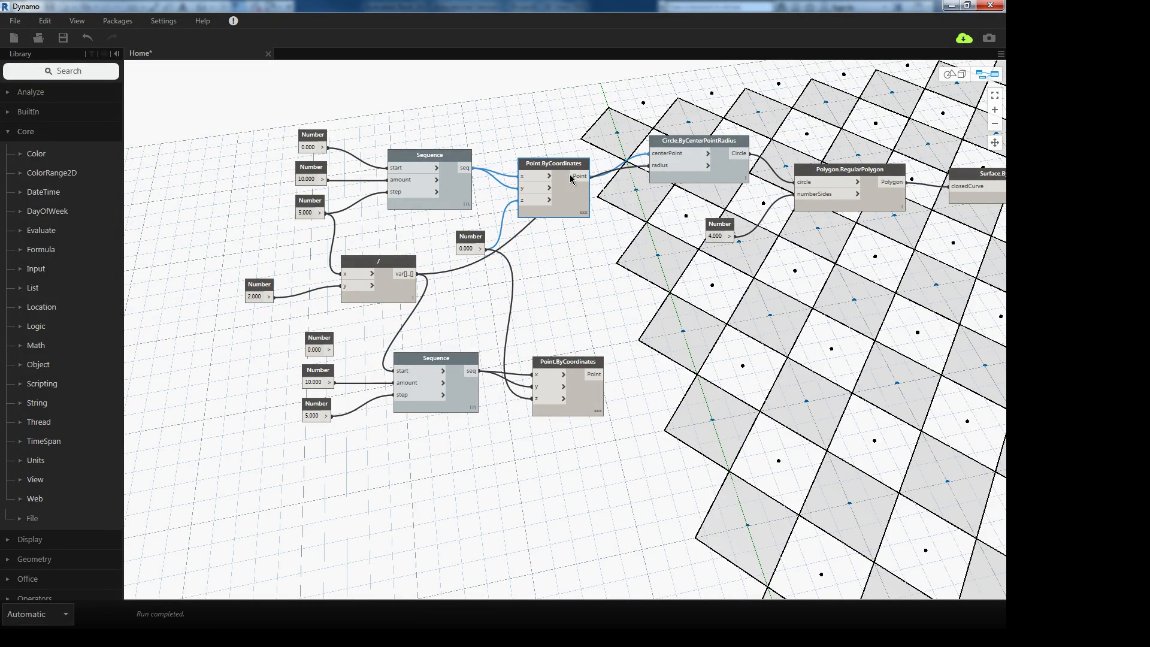
- Add a List.Create node between the two Point.ByCoordinates nodes and give it a second input, item1
{"action": "right_click", "coordinate": [599, 301]}
{"action": "type", "text": "c"}
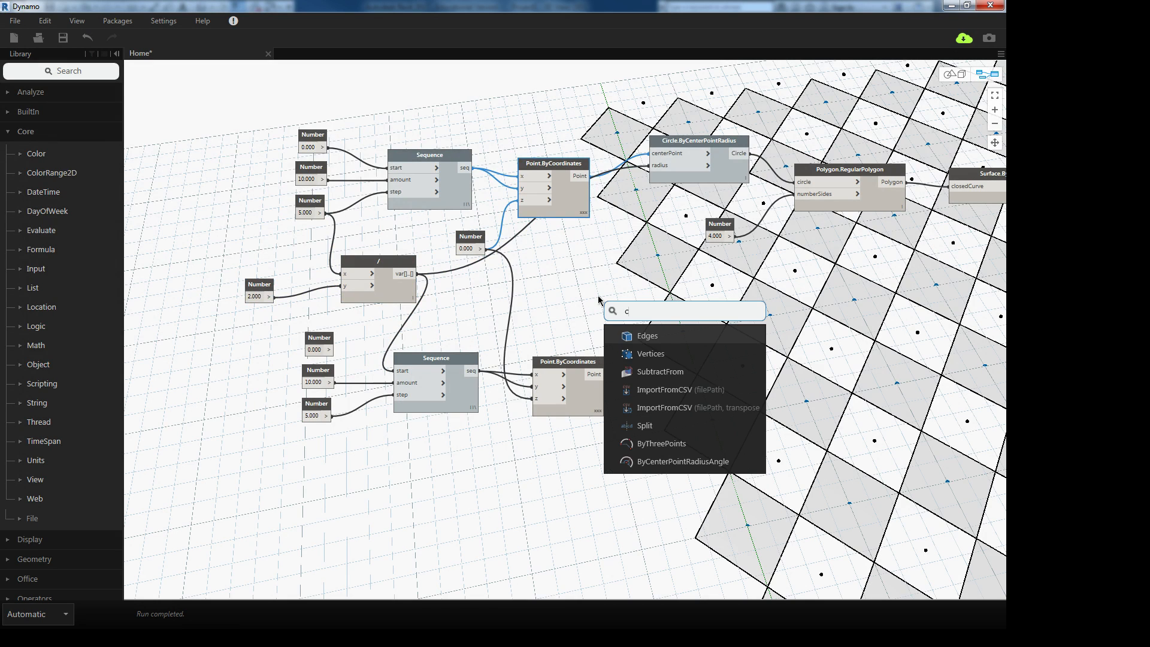
{"action": "type", "text": "reat list"}
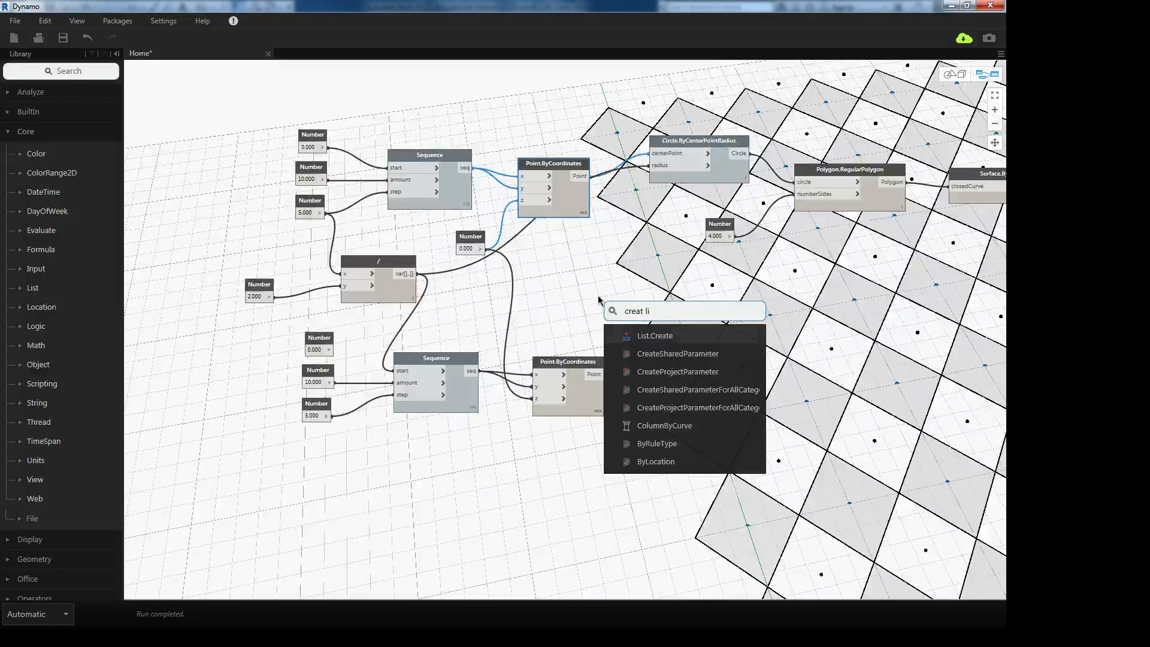
{"action": "left_click", "coordinate": [677, 335]}
{"action": "left_click_drag", "start_coordinate": [677, 371], "coordinate": [647, 307]}
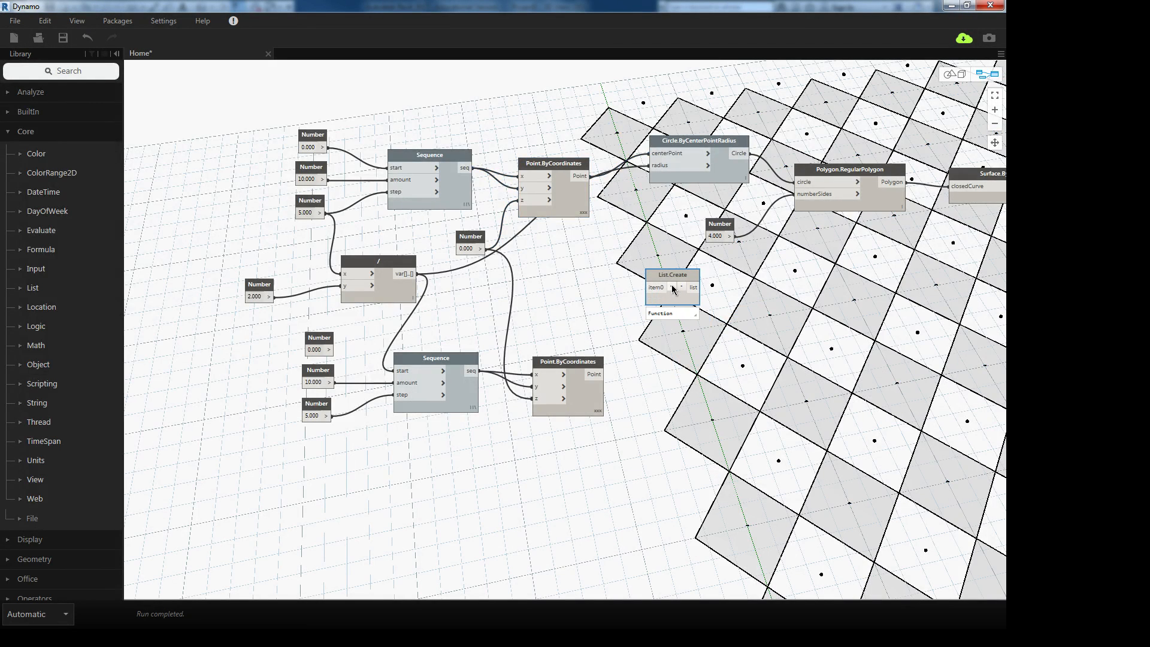
{"action": "left_click", "coordinate": [672, 286]}
- Connect the original Point output to item0 and the copied Point output to item1 of List.Create
{"action": "left_click_drag", "start_coordinate": [586, 180], "coordinate": [649, 288]}
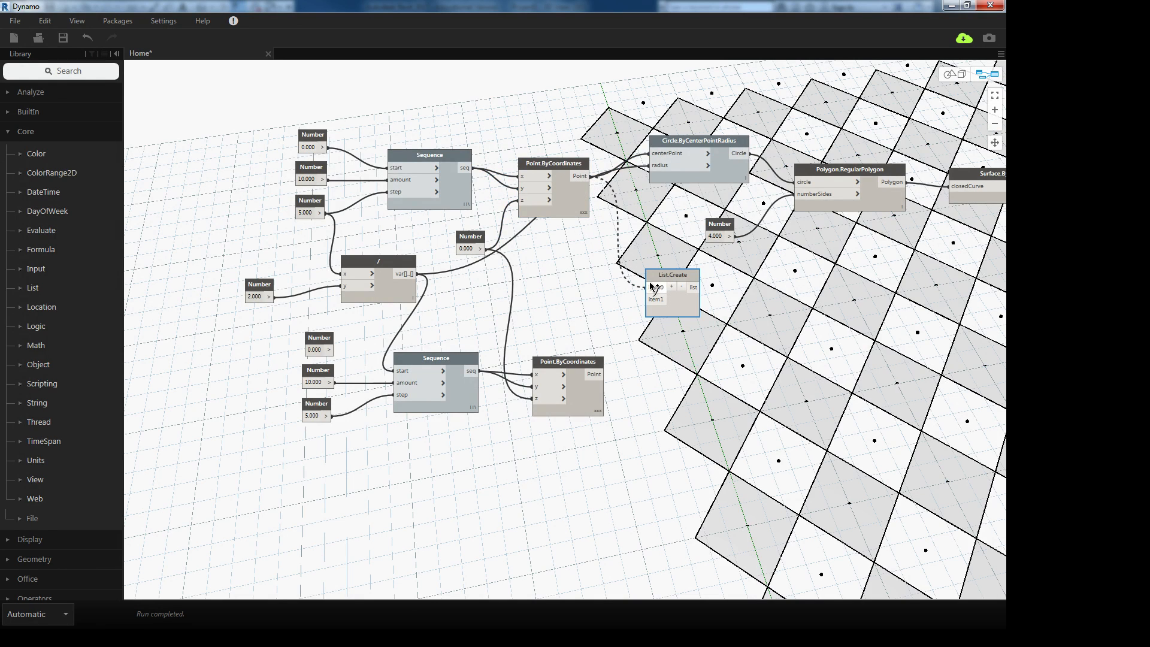
{"action": "left_click_drag", "start_coordinate": [598, 376], "coordinate": [640, 276]}
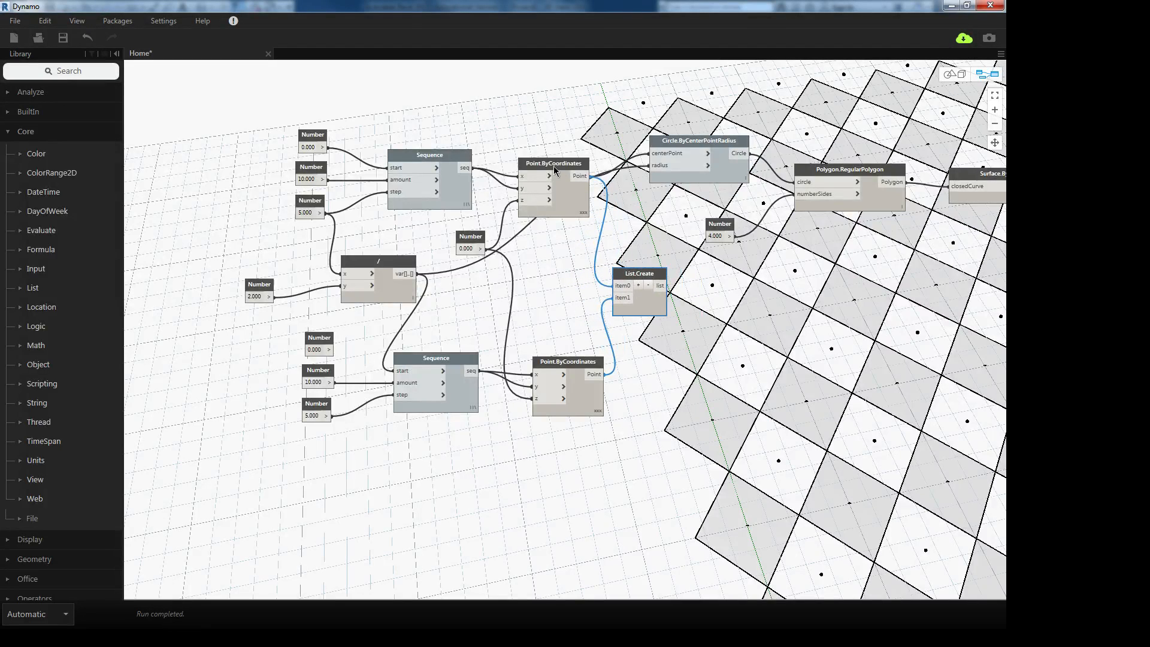
{"action": "left_click", "coordinate": [563, 364]}
{"action": "left_click", "coordinate": [648, 275]}
- Connect the List.Create output to the centerPoint input of Circle.ByCenterPointRadius
{"action": "left_click_drag", "start_coordinate": [661, 286], "coordinate": [656, 157]}
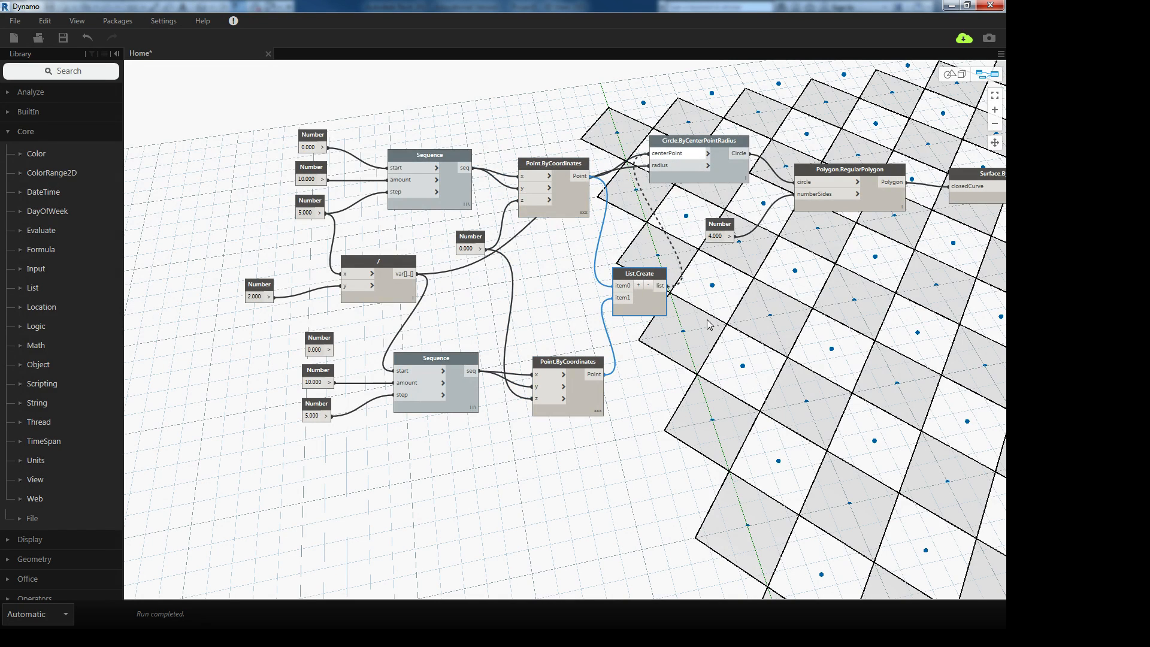
{"action": "scroll", "coordinate": [710, 270], "scroll_direction": "down", "scroll_amount": 1}
{"action": "middle_click_drag", "start_coordinate": [771, 311], "coordinate": [662, 316]}
- Turn on the geometry preview of the Circle.ByCenterPointRadius node
{"action": "left_click", "coordinate": [726, 193]}
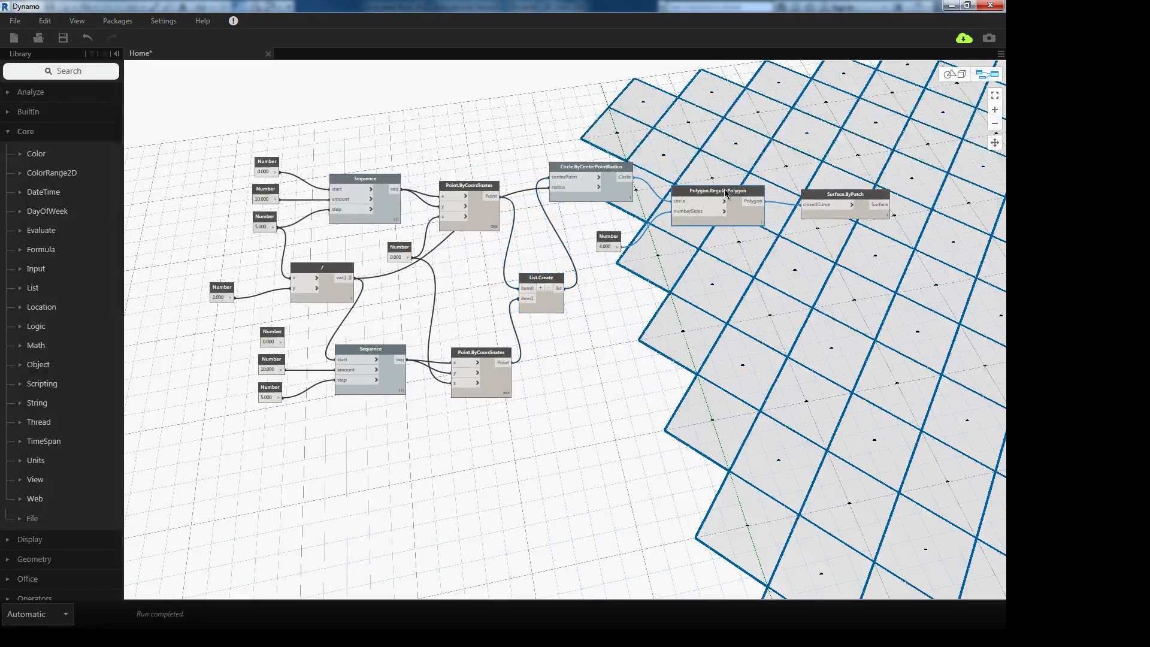
{"action": "left_click", "coordinate": [617, 175]}
{"action": "right_click", "coordinate": [590, 170]}
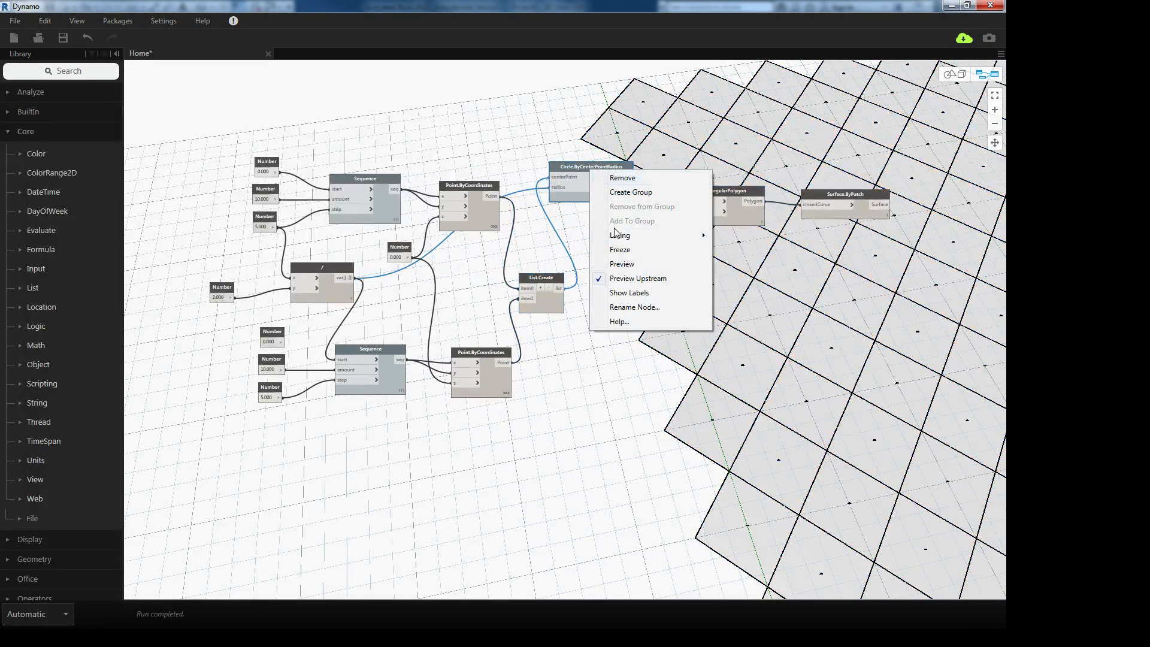
{"action": "left_click", "coordinate": [621, 265]}
{"action": "middle_click_drag", "start_coordinate": [689, 340], "coordinate": [594, 344]}
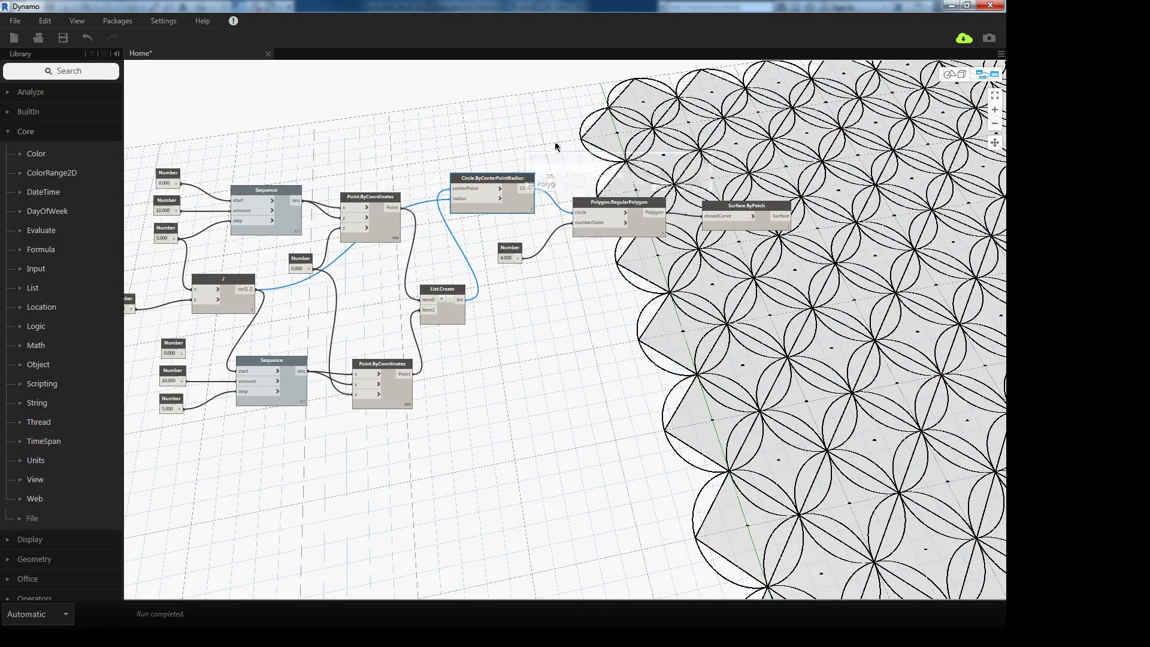
- Move Circle.ByCenterPointRadius, Polygon.RegularPolygon, its Number 4 and Surface.ByPatch down into a row level with List.Create
{"action": "left_click_drag", "start_coordinate": [500, 182], "coordinate": [570, 279]}
{"action": "left_click_drag", "start_coordinate": [606, 205], "coordinate": [664, 281]}
{"action": "left_click_drag", "start_coordinate": [517, 252], "coordinate": [574, 343]}
{"action": "left_click", "coordinate": [753, 220]}
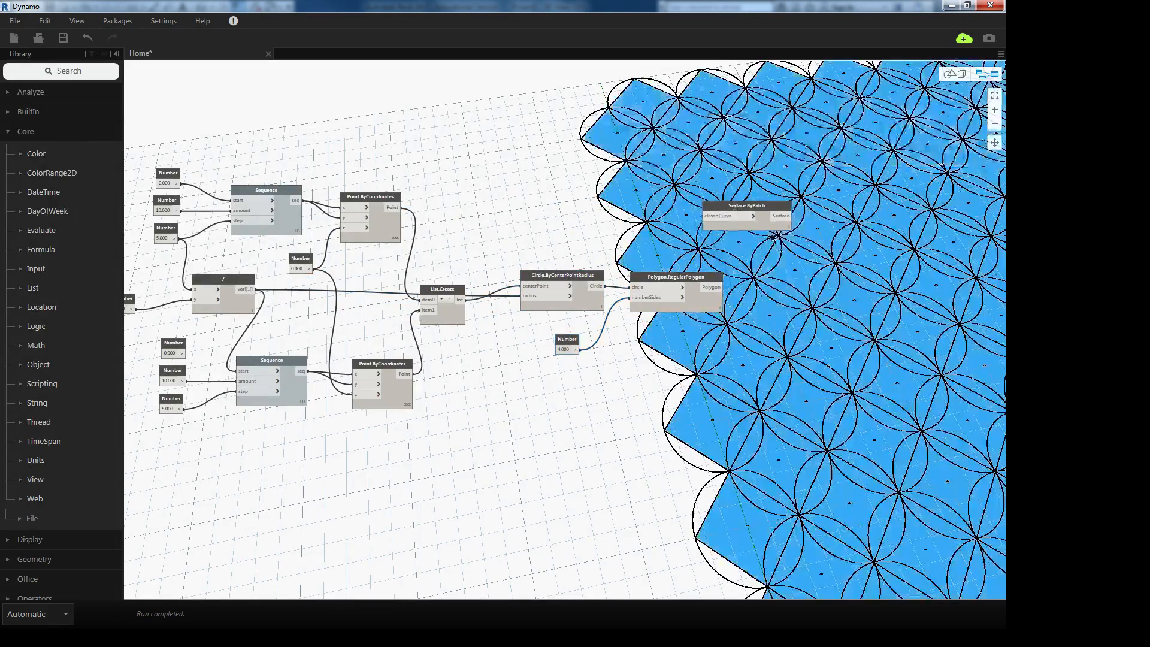
{"action": "left_click_drag", "start_coordinate": [735, 210], "coordinate": [792, 284]}
{"action": "scroll", "coordinate": [627, 369], "scroll_direction": "down", "scroll_amount": 5}
- Select all nodes in the graph and switch on the preview of the upper Sequence node
{"action": "left_click_drag", "start_coordinate": [622, 265], "coordinate": [379, 419]}
{"action": "right_click", "coordinate": [451, 236]}
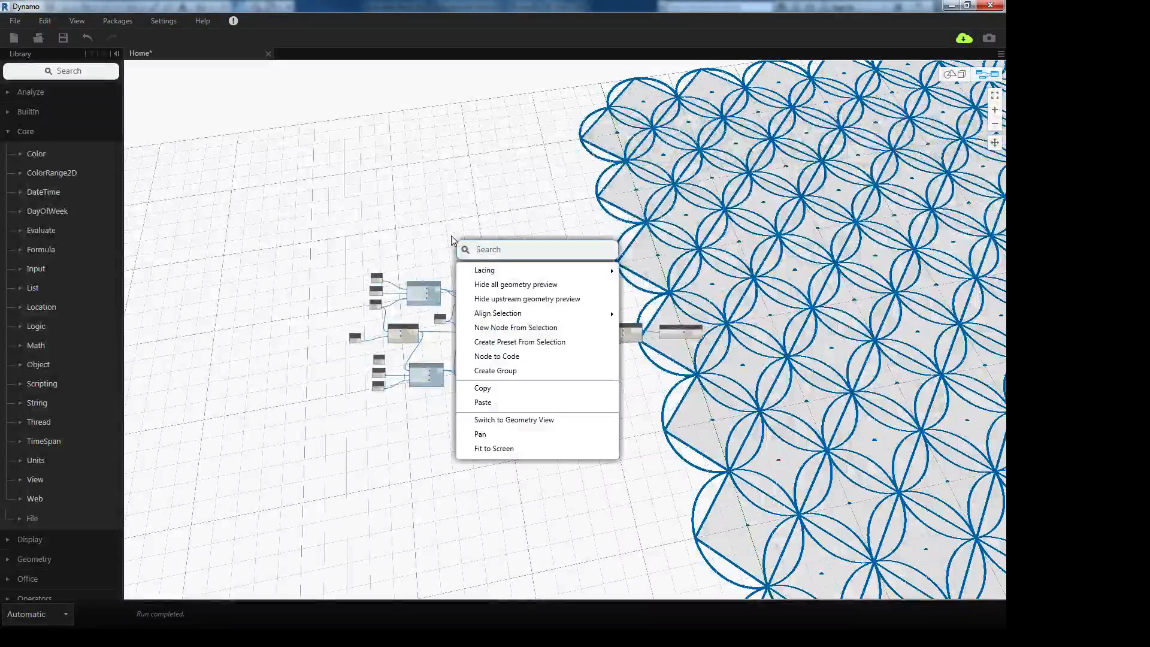
{"action": "right_click", "coordinate": [425, 287]}
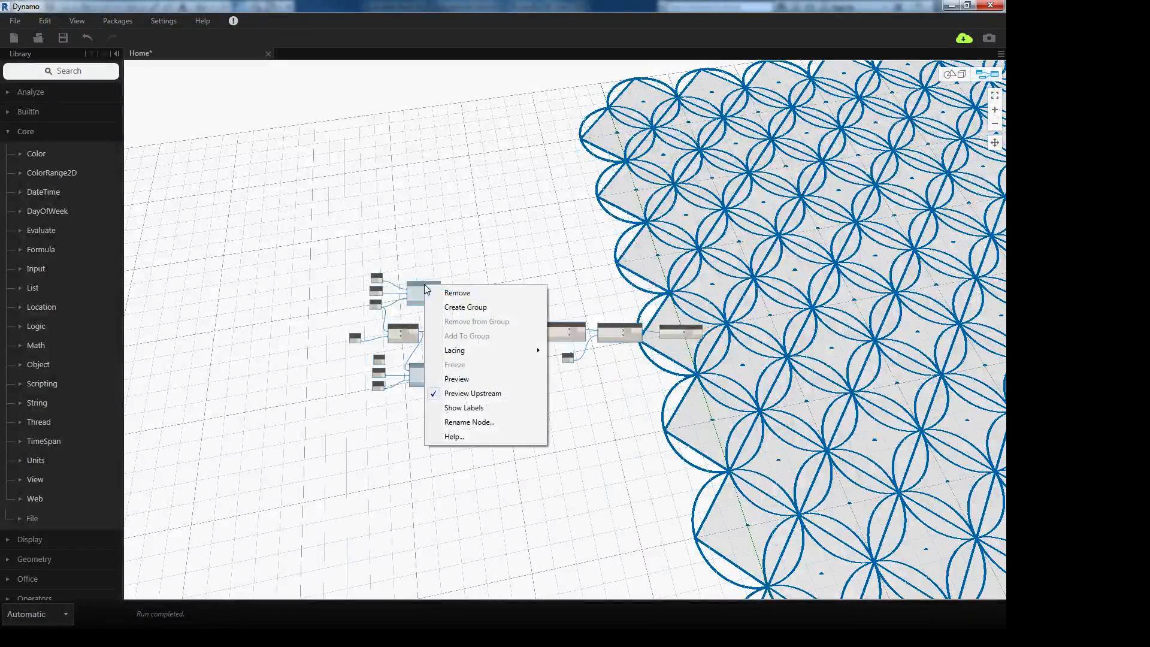
{"action": "left_click", "coordinate": [462, 381]}
- Select the whole graph again and turn off the preview of Circle.ByCenterPointRadius
{"action": "scroll", "coordinate": [527, 323], "scroll_direction": "up", "scroll_amount": 4}
{"action": "left_click_drag", "start_coordinate": [746, 205], "coordinate": [128, 483]}
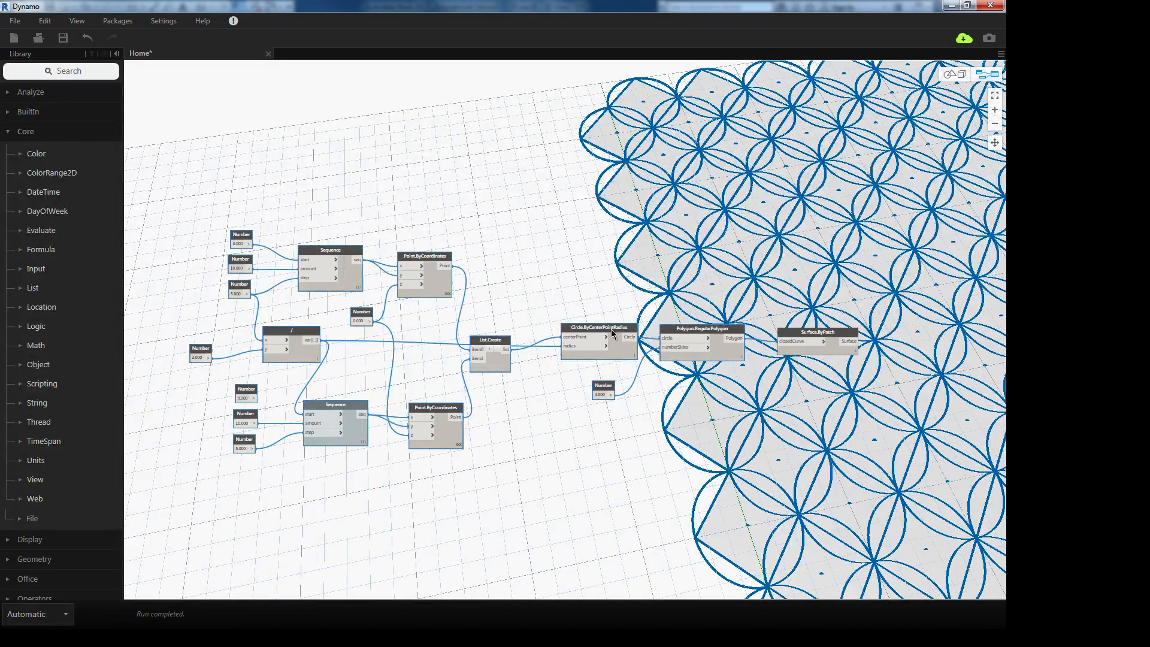
{"action": "right_click", "coordinate": [612, 333]}
{"action": "left_click", "coordinate": [638, 427]}
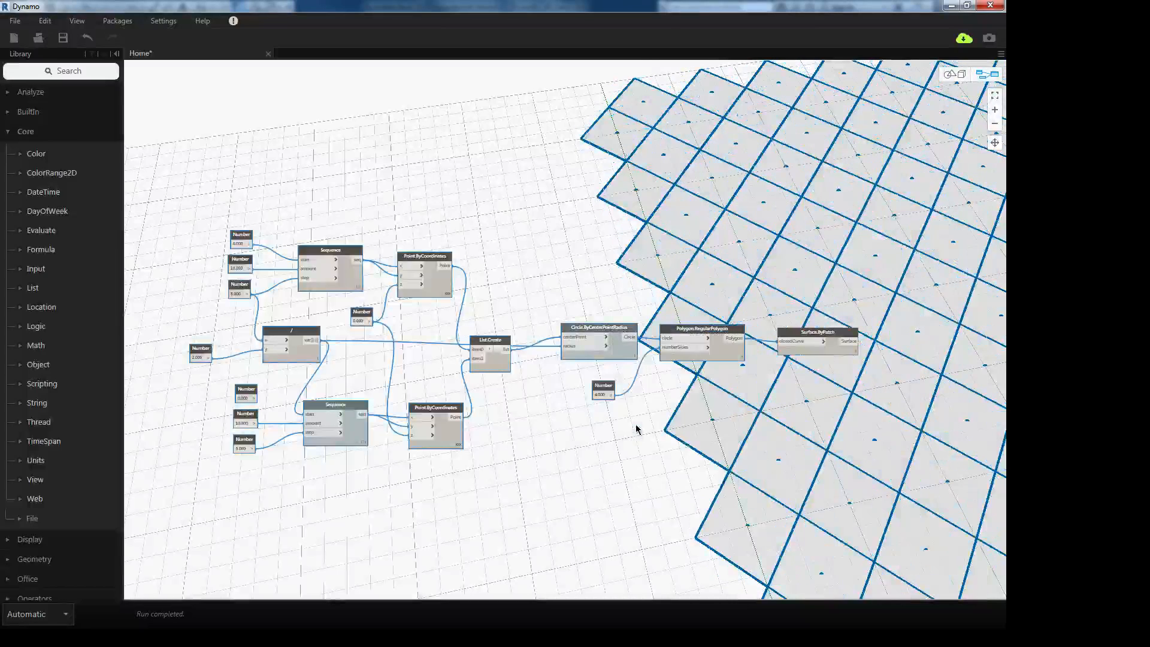
- Hide the geometry preview of Polygon.RegularPolygon, clear the node selection and switch that preview back on
{"action": "right_click", "coordinate": [701, 351]}
{"action": "left_click", "coordinate": [733, 424]}
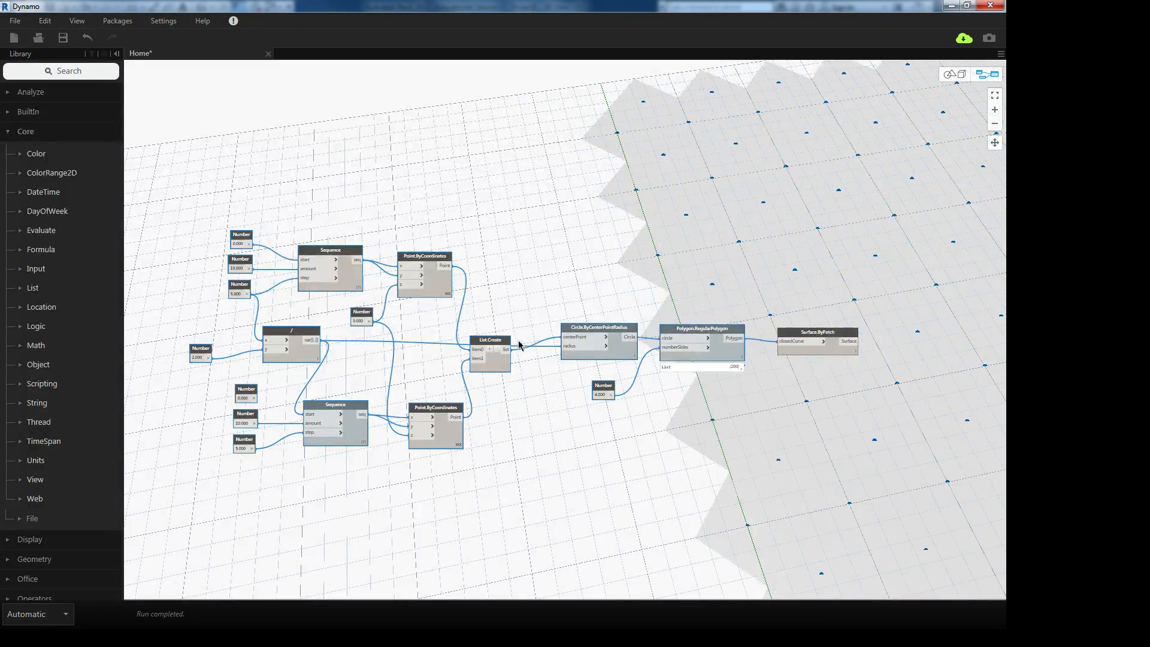
{"action": "left_click", "coordinate": [587, 297]}
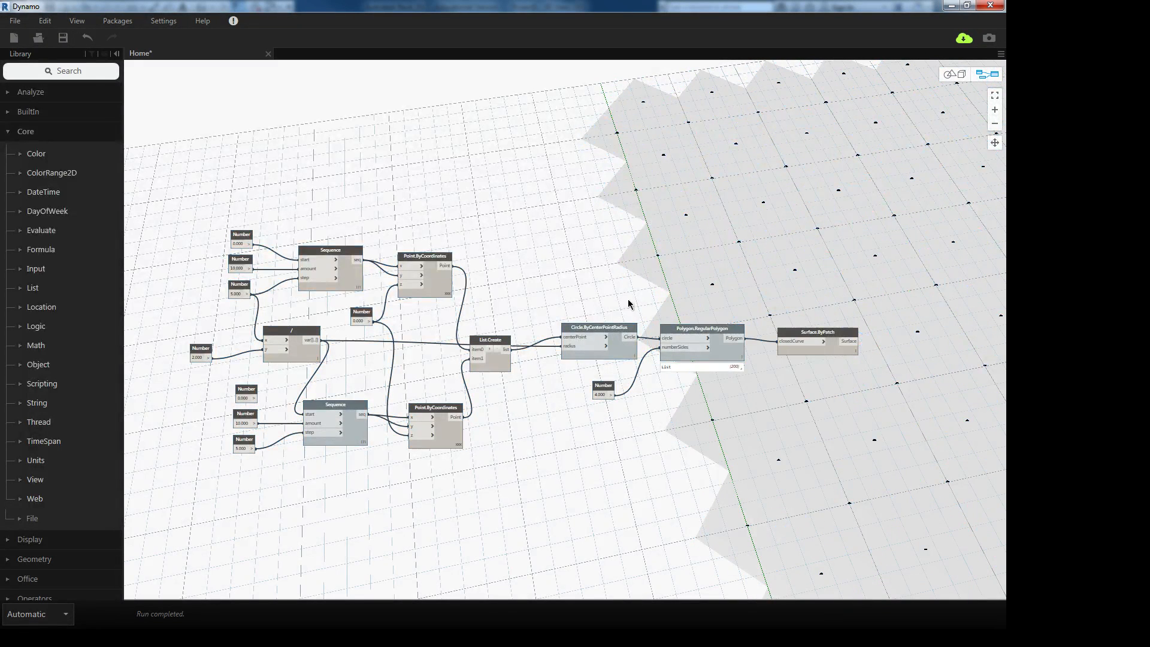
{"action": "right_click", "coordinate": [708, 333]}
{"action": "left_click", "coordinate": [737, 424]}
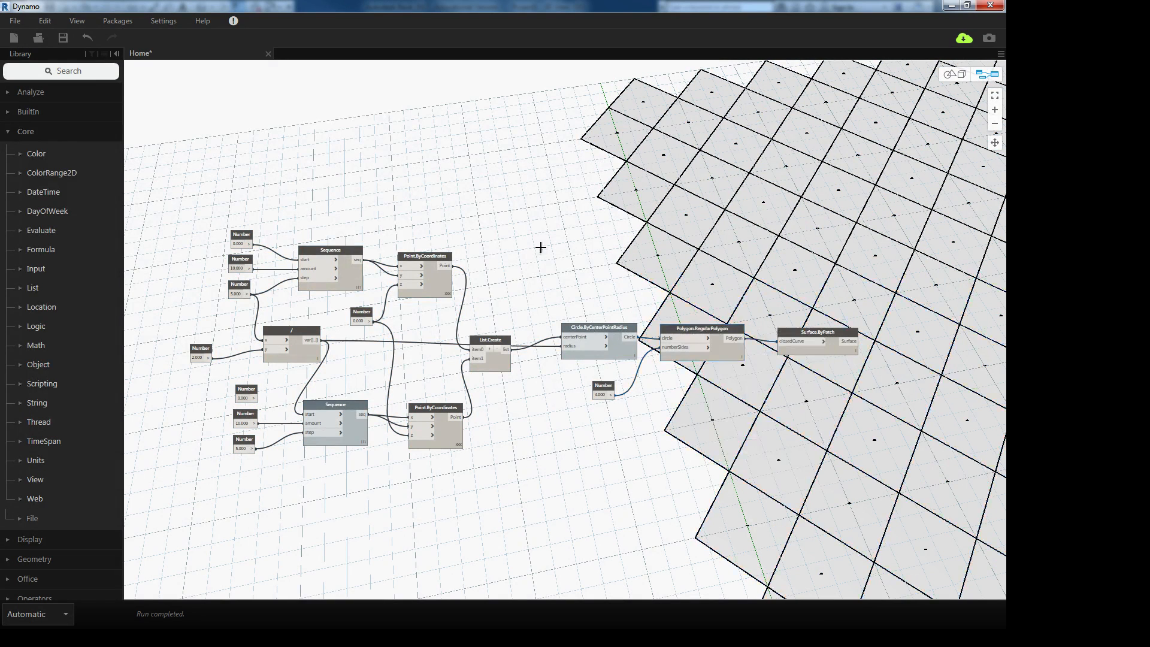
- Turn off the geometry previews of both Point.ByCoordinates nodes and of List.Create
{"action": "left_click", "coordinate": [427, 259]}
{"action": "right_click", "coordinate": [427, 259]}
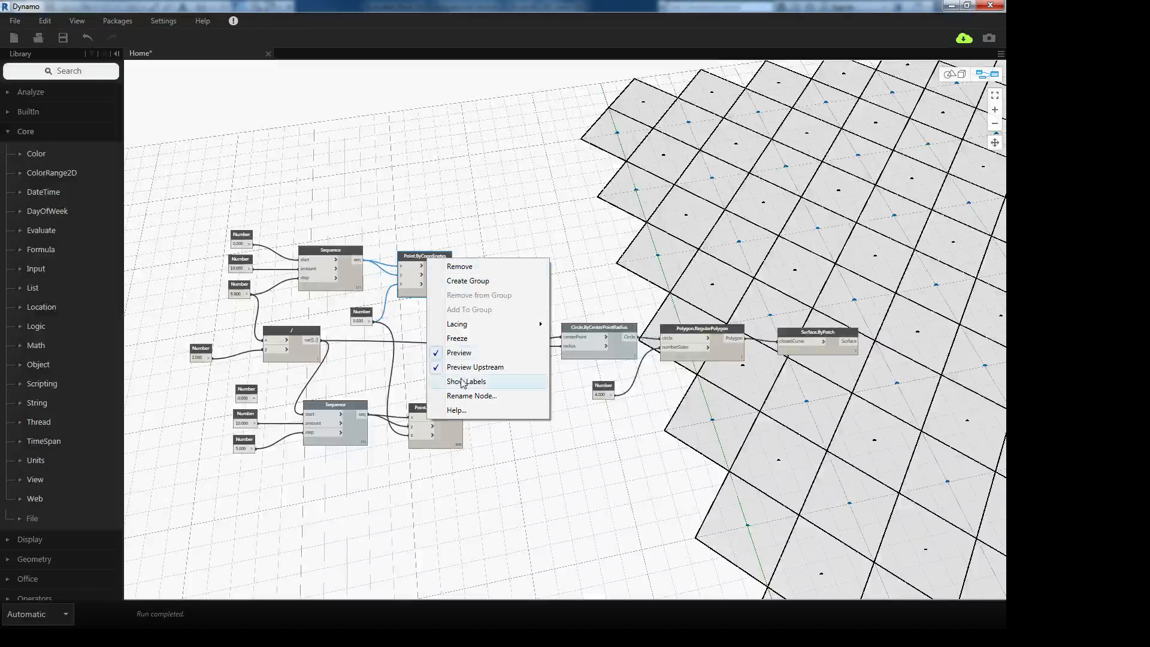
{"action": "left_click", "coordinate": [459, 354]}
{"action": "left_click", "coordinate": [491, 346]}
{"action": "right_click", "coordinate": [491, 345]}
{"action": "left_click", "coordinate": [522, 424]}
{"action": "left_click", "coordinate": [435, 408]}
{"action": "right_click", "coordinate": [436, 409]}
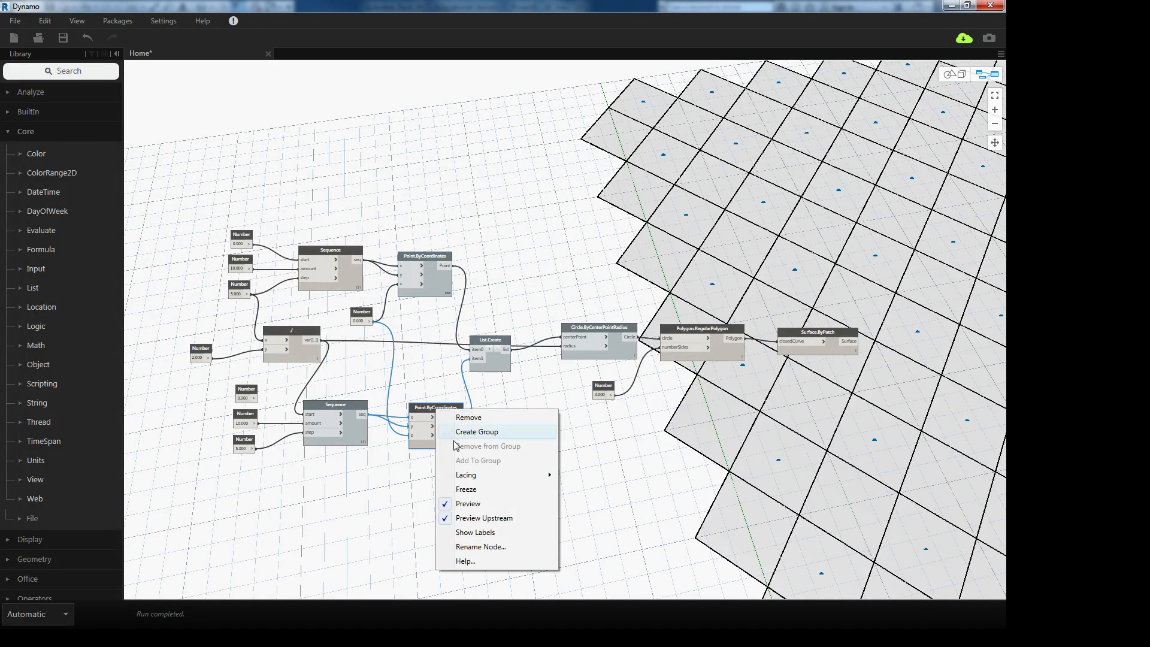
{"action": "left_click", "coordinate": [466, 503]}
- Add a SunSettings.Current node in the empty area below the existing nodes, searching for "sun setting"
{"action": "middle_click_drag", "start_coordinate": [575, 426], "coordinate": [489, 353]}
{"action": "scroll", "coordinate": [524, 382], "scroll_direction": "down", "scroll_amount": 3}
{"action": "key", "text": "ctrl+b"}
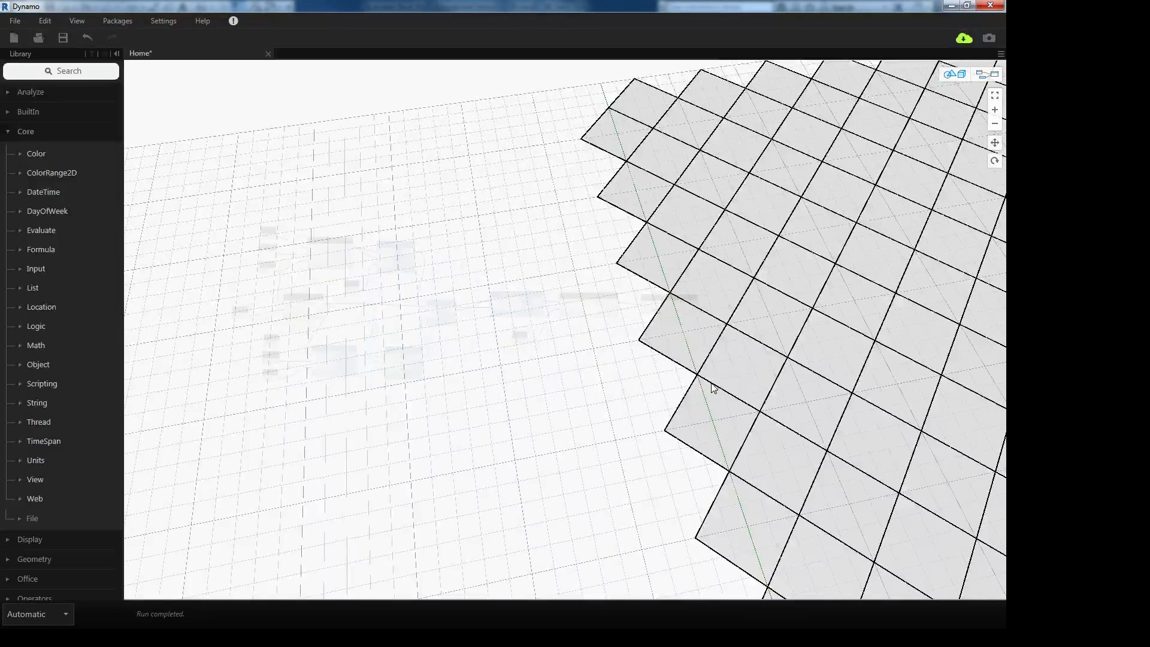
{"action": "right_click_drag", "start_coordinate": [722, 369], "coordinate": [811, 371]}
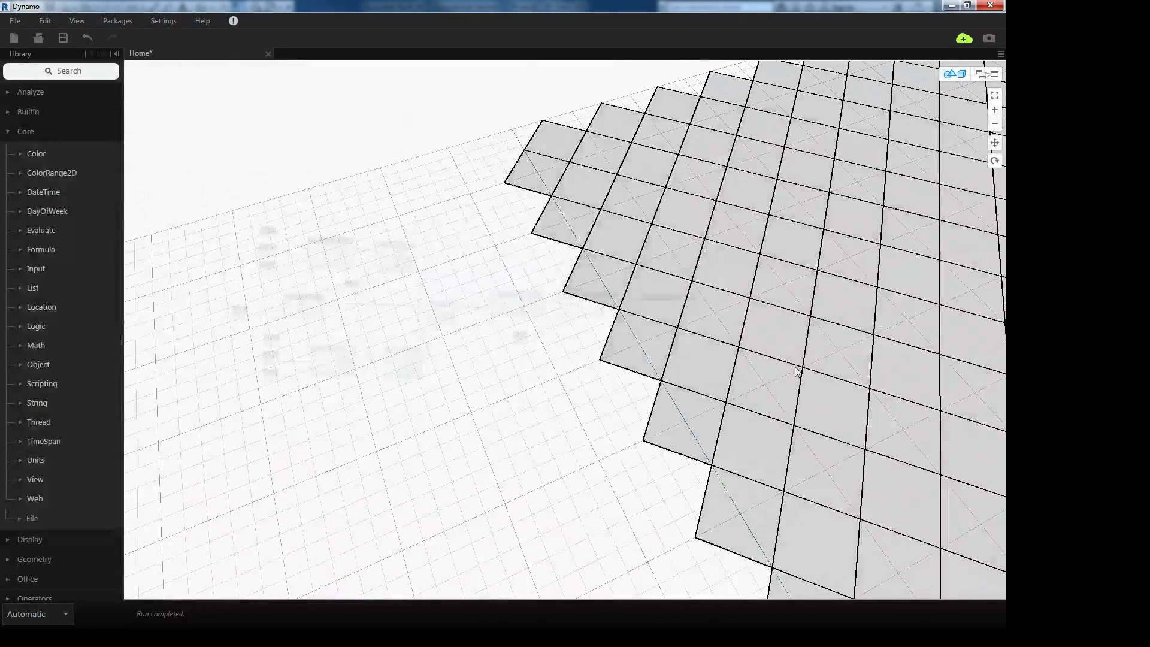
{"action": "key", "text": "ctrl+b"}
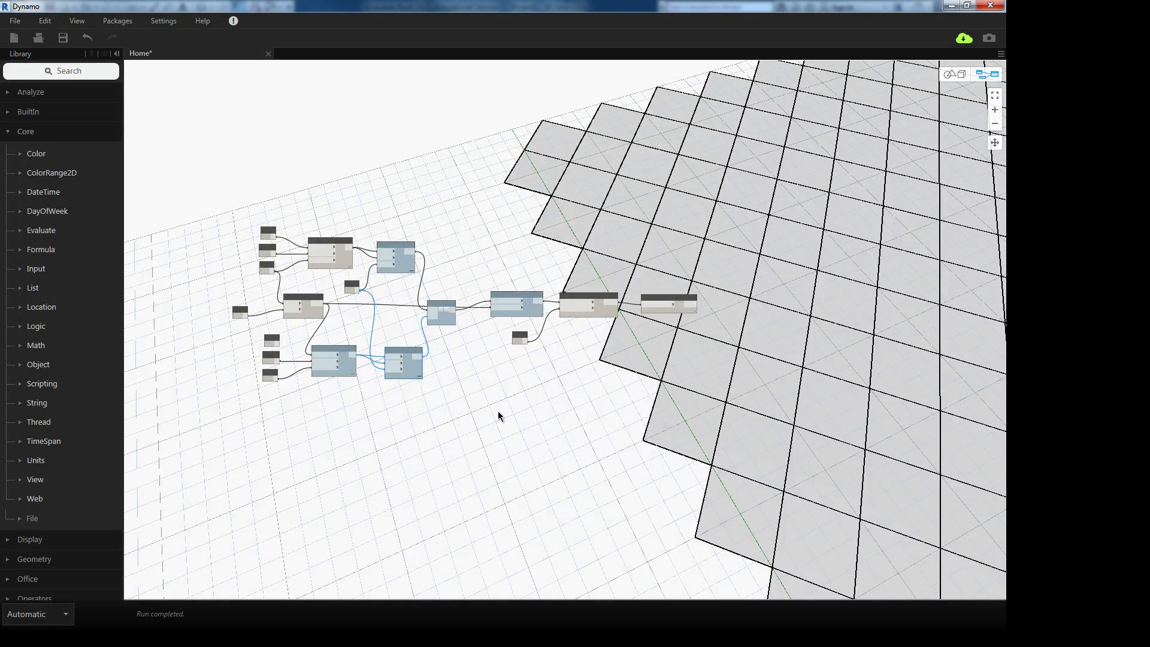
{"action": "scroll", "coordinate": [512, 418], "scroll_direction": "up", "scroll_amount": 4}
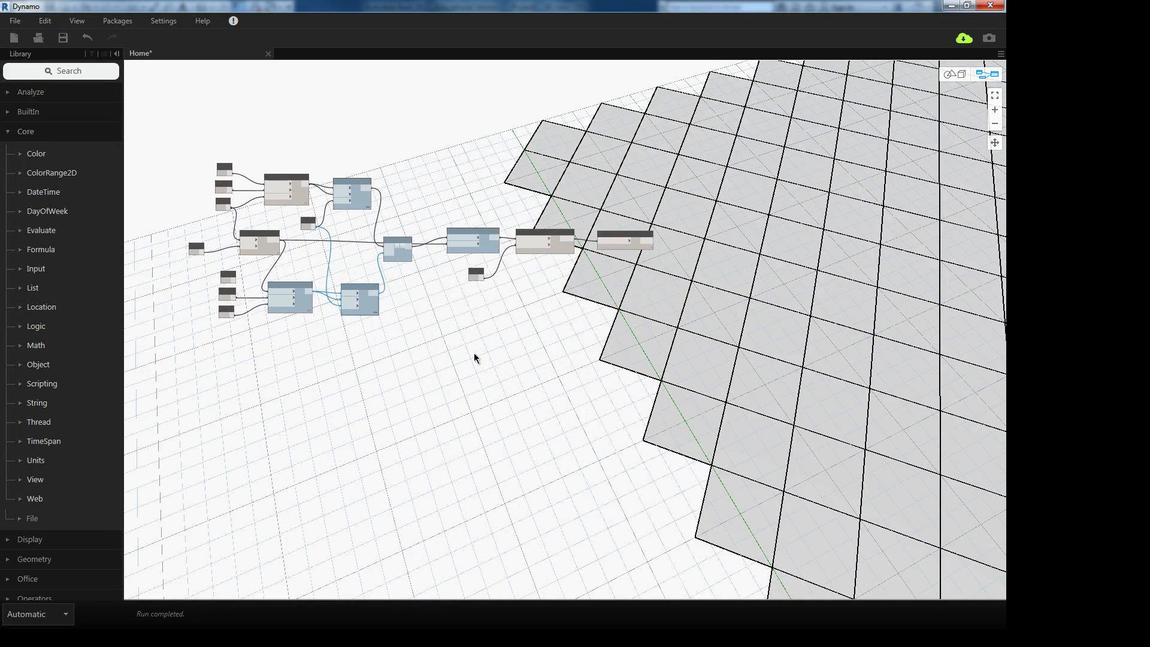
{"action": "middle_click_drag", "start_coordinate": [473, 353], "coordinate": [522, 366]}
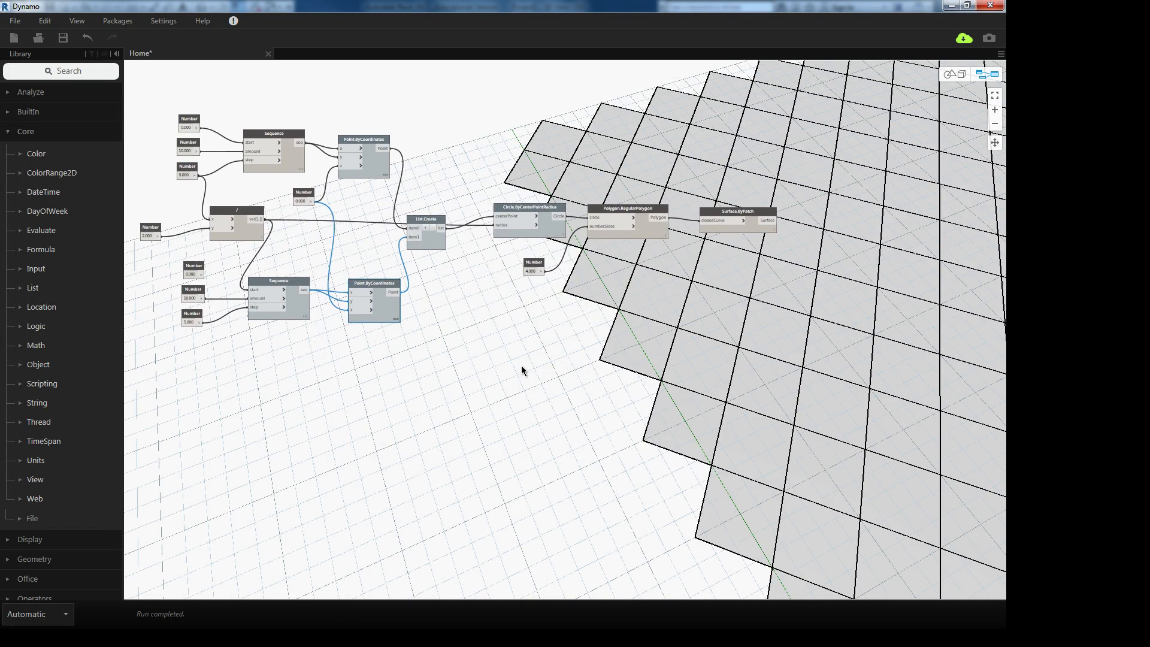
{"action": "right_click", "coordinate": [472, 377]}
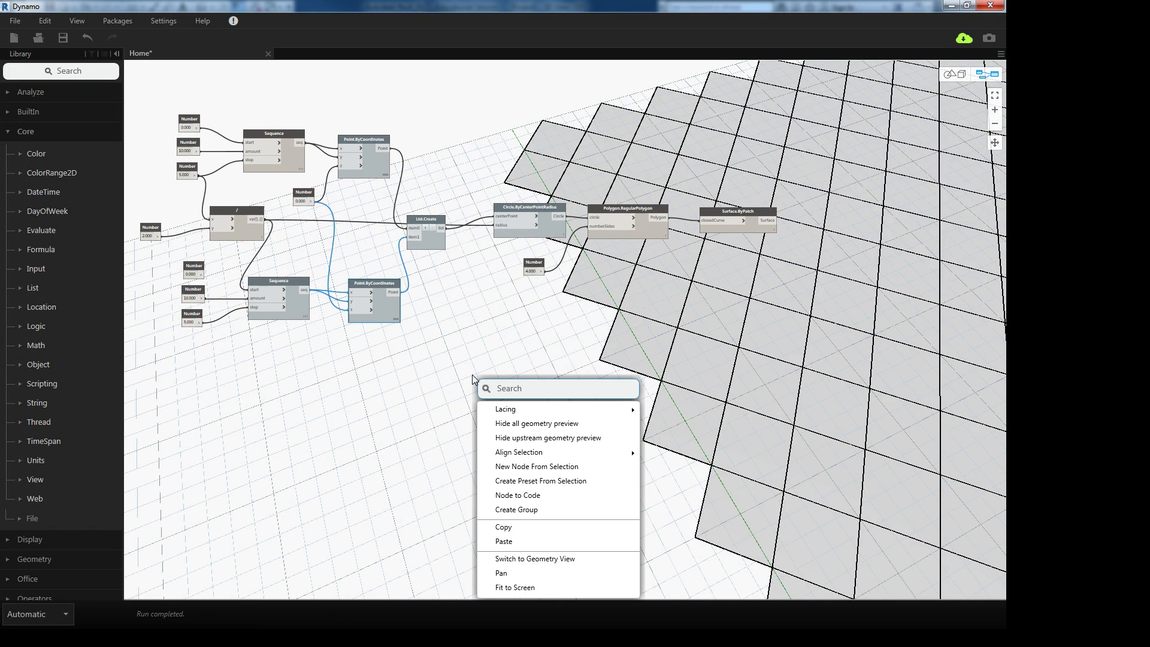
{"action": "type", "text": "sun"}
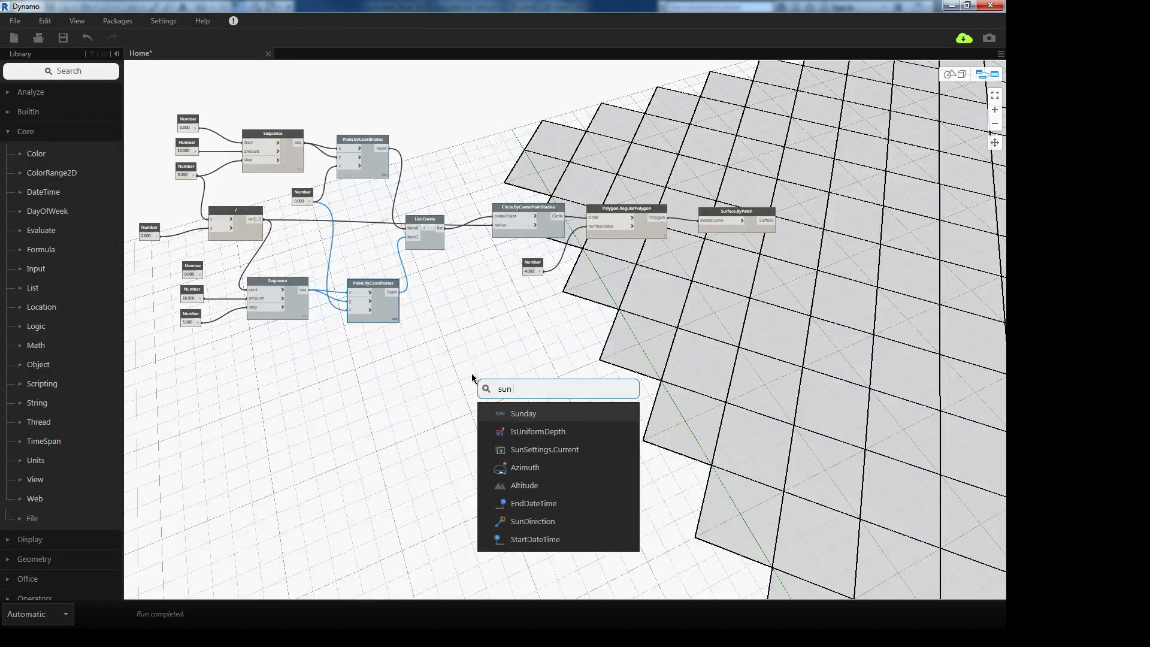
{"action": "type", "text": " setting"}
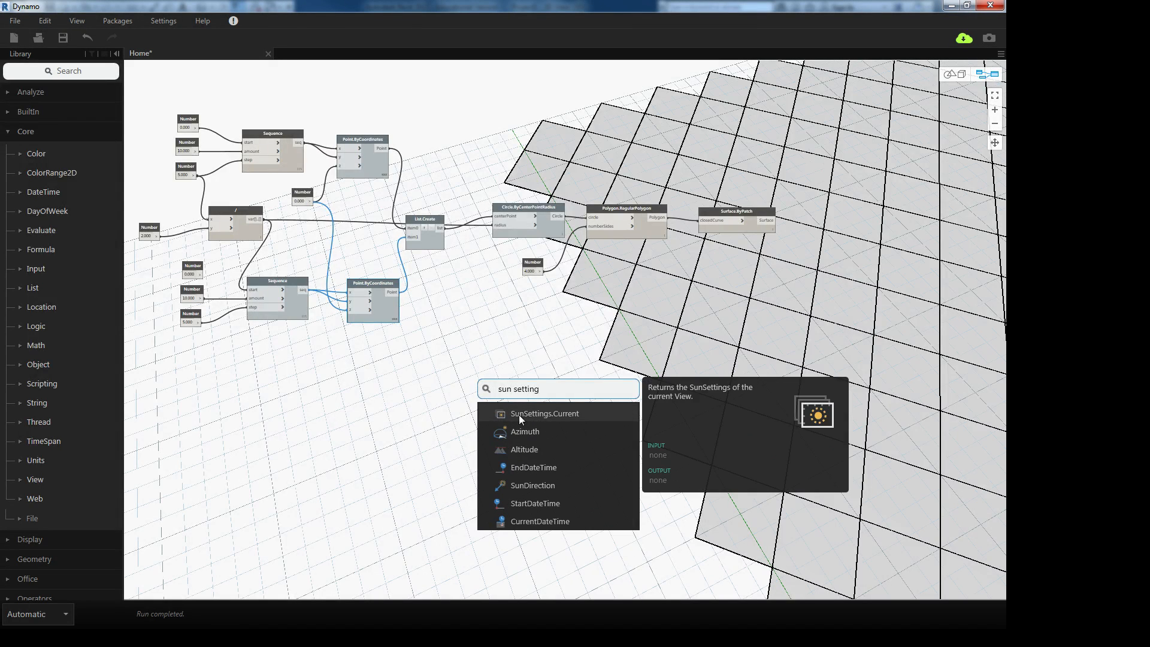
{"action": "left_click", "coordinate": [522, 413]}
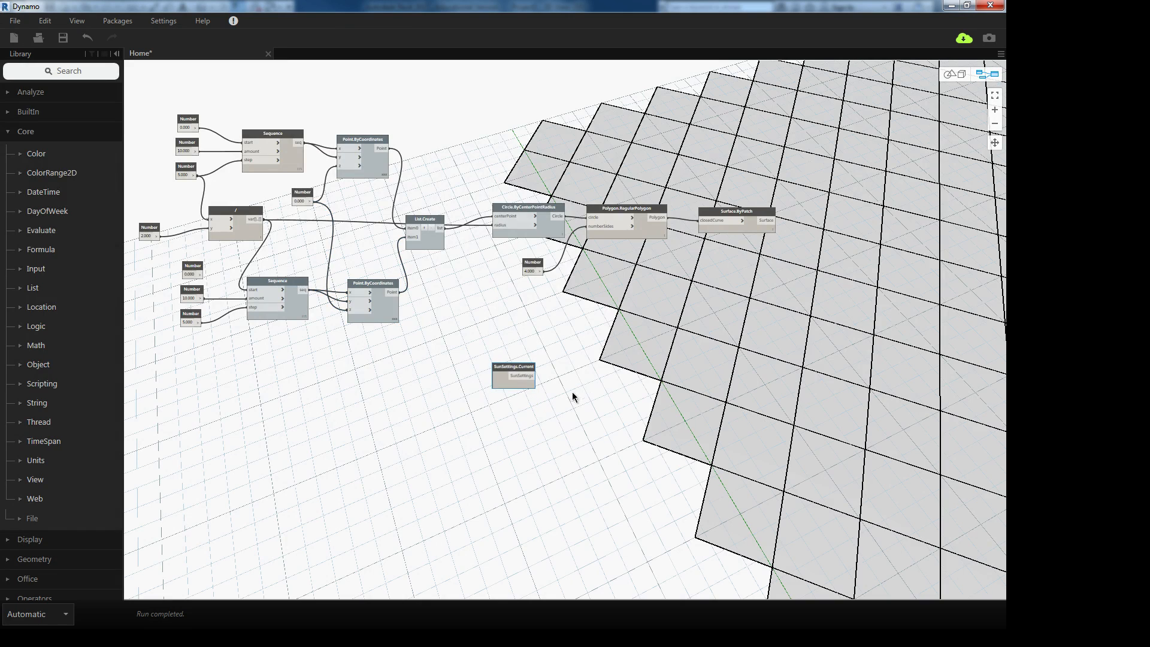
- Add a SunSettings.SunDirection node beside SunSettings.Current and connect the SunSettings output to its sunSettings input
{"action": "scroll", "coordinate": [545, 386], "scroll_direction": "up", "scroll_amount": 3}
{"action": "right_click", "coordinate": [580, 413]}
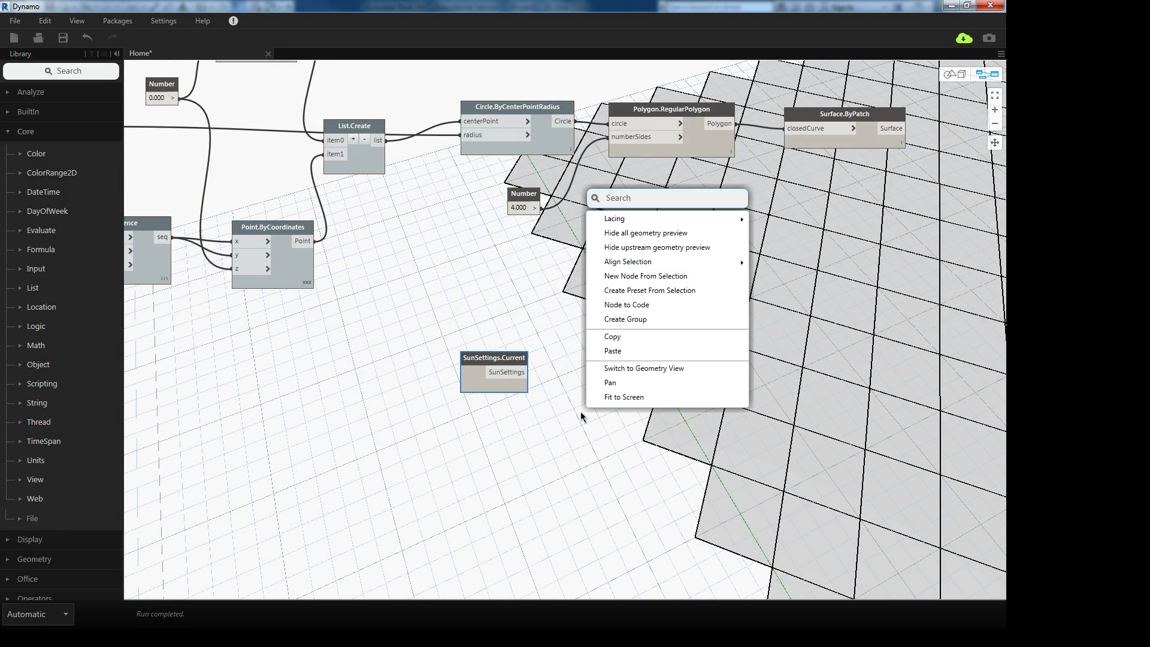
{"action": "type", "text": "sun direct"}
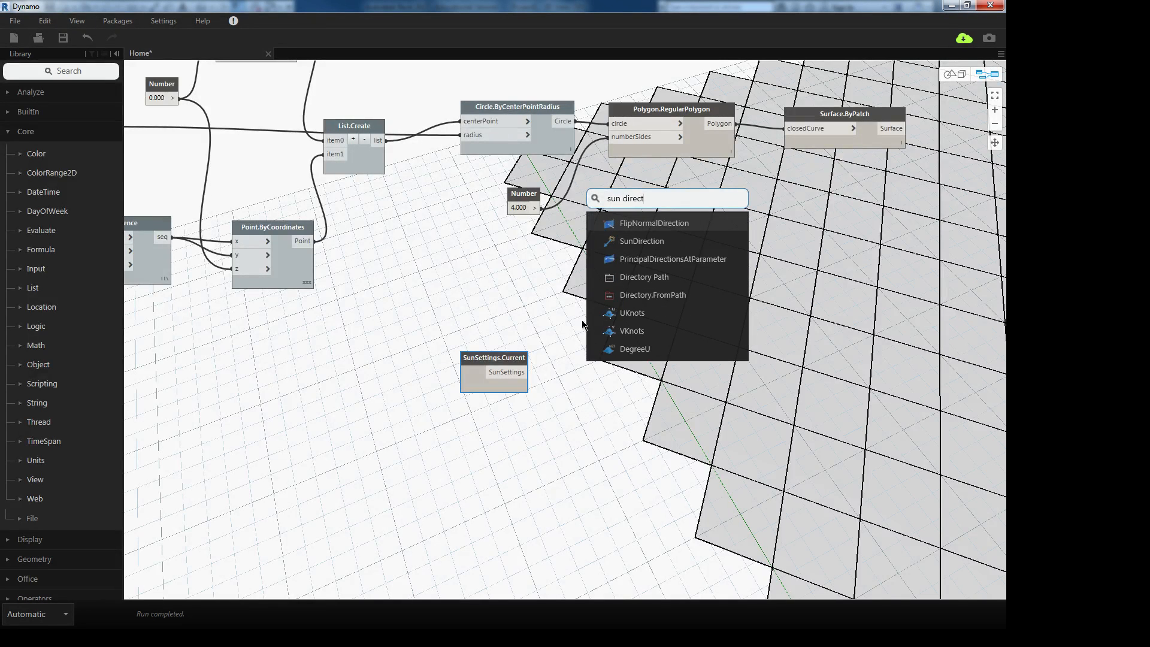
{"action": "left_click", "coordinate": [623, 241]}
{"action": "left_click_drag", "start_coordinate": [681, 280], "coordinate": [645, 397]}
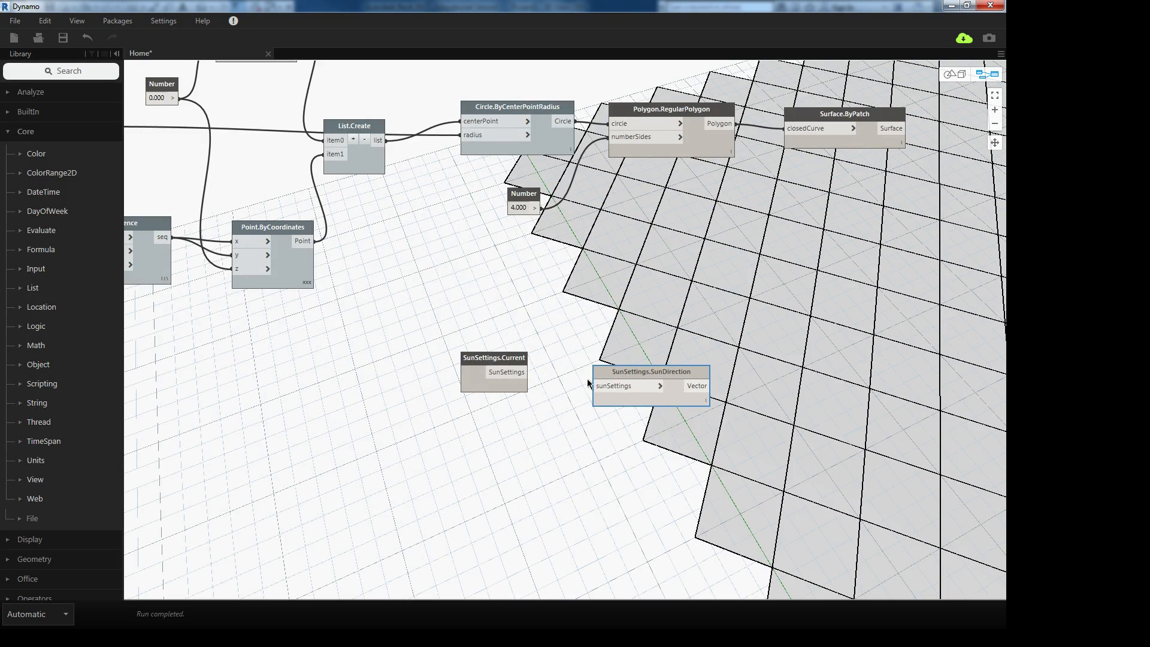
{"action": "left_click_drag", "start_coordinate": [529, 372], "coordinate": [616, 362]}
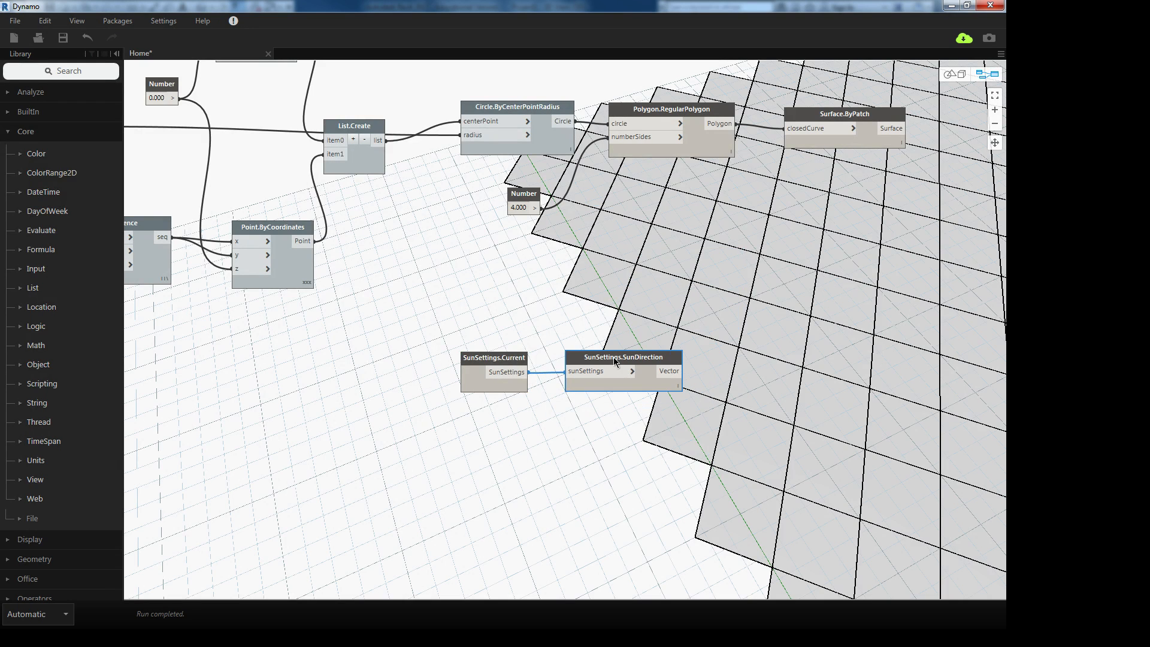
{"action": "mouse_move", "coordinate": [672, 377]}
- Move the SunSettings.Current and SunSettings.SunDirection nodes together so they sit below the lower Point.ByCoordinates node
{"action": "right_click", "coordinate": [508, 322]}
{"action": "left_click", "coordinate": [510, 326]}
{"action": "left_click", "coordinate": [597, 358]}
{"action": "left_click", "coordinate": [492, 358], "text": "shift"}
{"action": "left_click_drag", "start_coordinate": [598, 358], "coordinate": [353, 356]}
- Place a Circle.ByCenterPointRadiusNormal node below the Number 4 and shift Circle.ByCenterPointRadius and List.Create slightly
{"action": "right_click", "coordinate": [520, 402]}
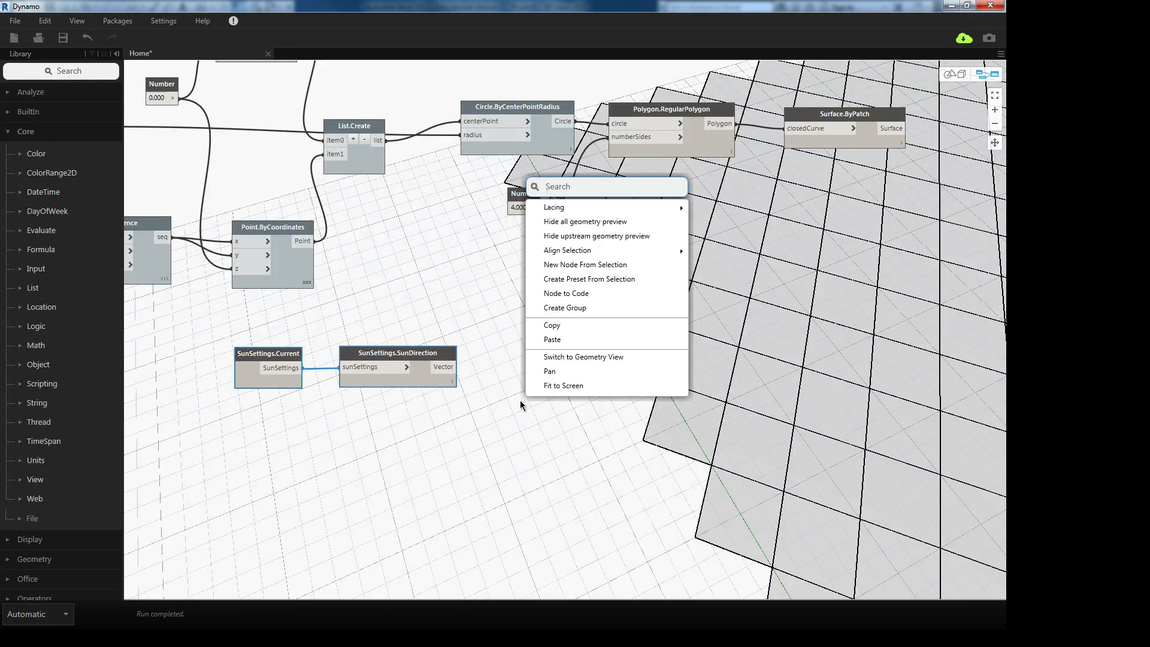
{"action": "type", "text": "circle"}
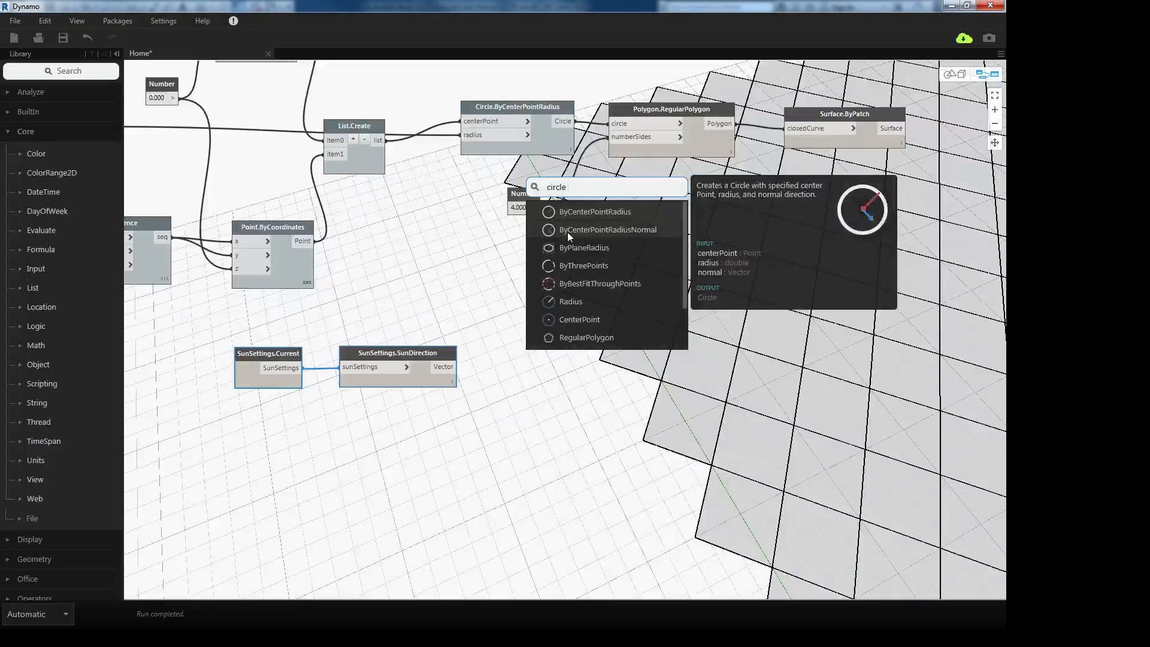
{"action": "left_click", "coordinate": [613, 232]}
{"action": "left_click_drag", "start_coordinate": [647, 245], "coordinate": [527, 251]}
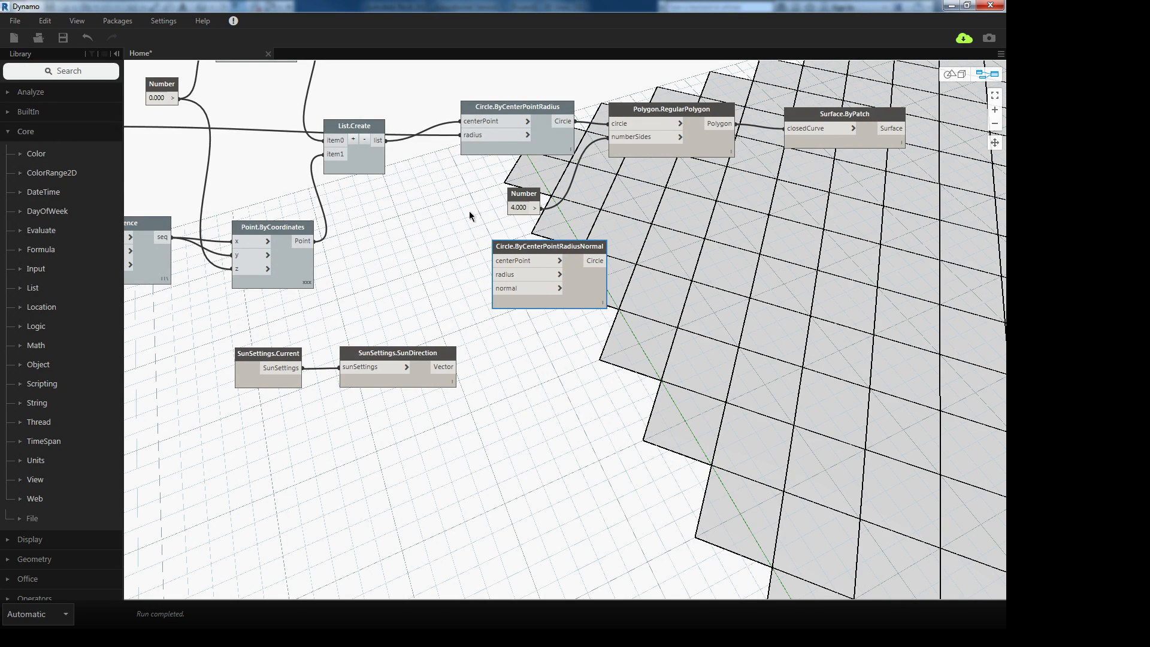
{"action": "left_click_drag", "start_coordinate": [491, 108], "coordinate": [485, 104]}
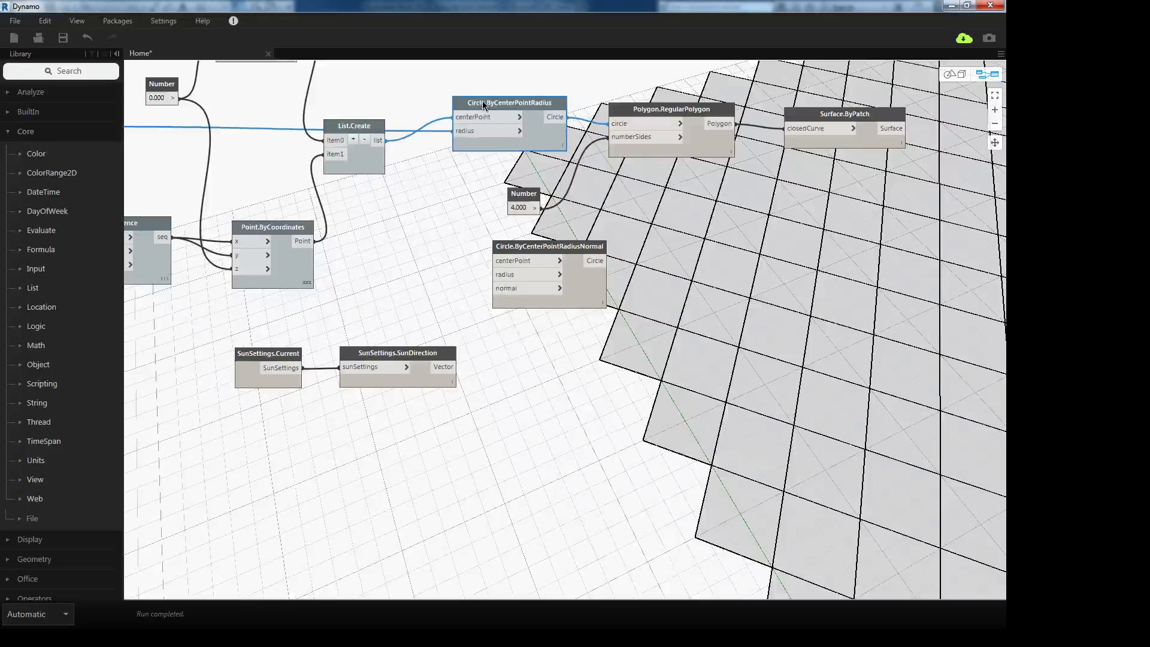
{"action": "left_click_drag", "start_coordinate": [366, 121], "coordinate": [383, 152]}
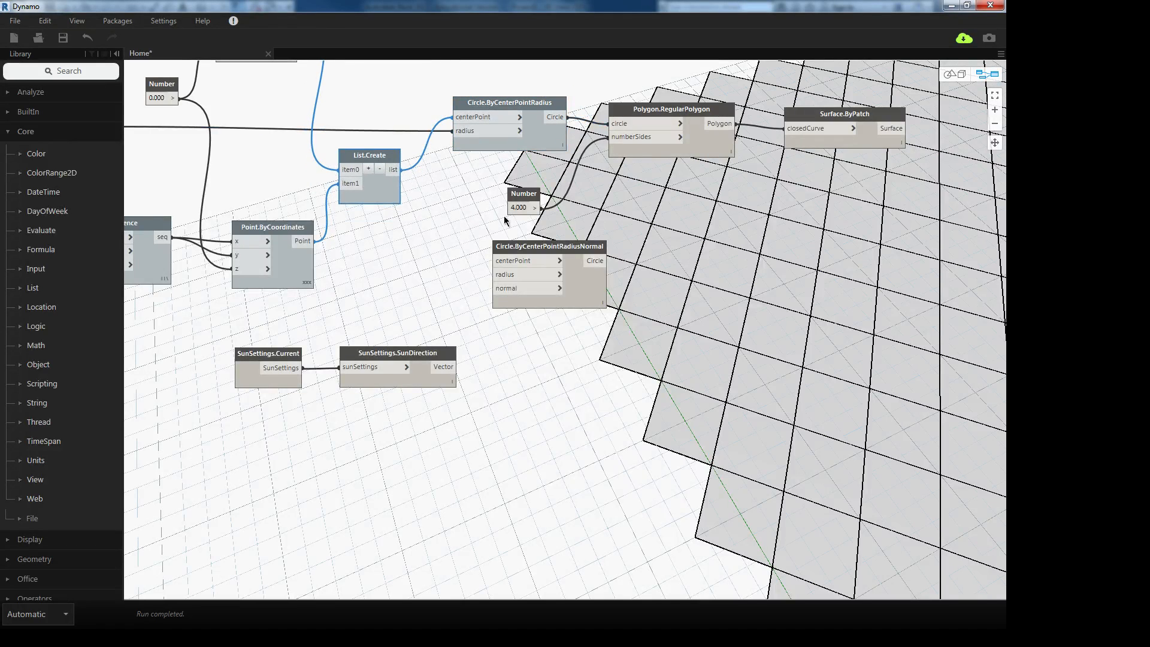
{"action": "right_click", "coordinate": [513, 220]}
- Wire Circle.ByCenterPointRadiusNormal with the division result as radius, the List.Create list as centerPoint and the SunDirection Vector as normal
{"action": "scroll", "coordinate": [513, 222], "scroll_direction": "down", "scroll_amount": 3}
{"action": "middle_click_drag", "start_coordinate": [423, 224], "coordinate": [498, 231]}
{"action": "left_click", "coordinate": [292, 161]}
{"action": "left_click", "coordinate": [576, 265]}
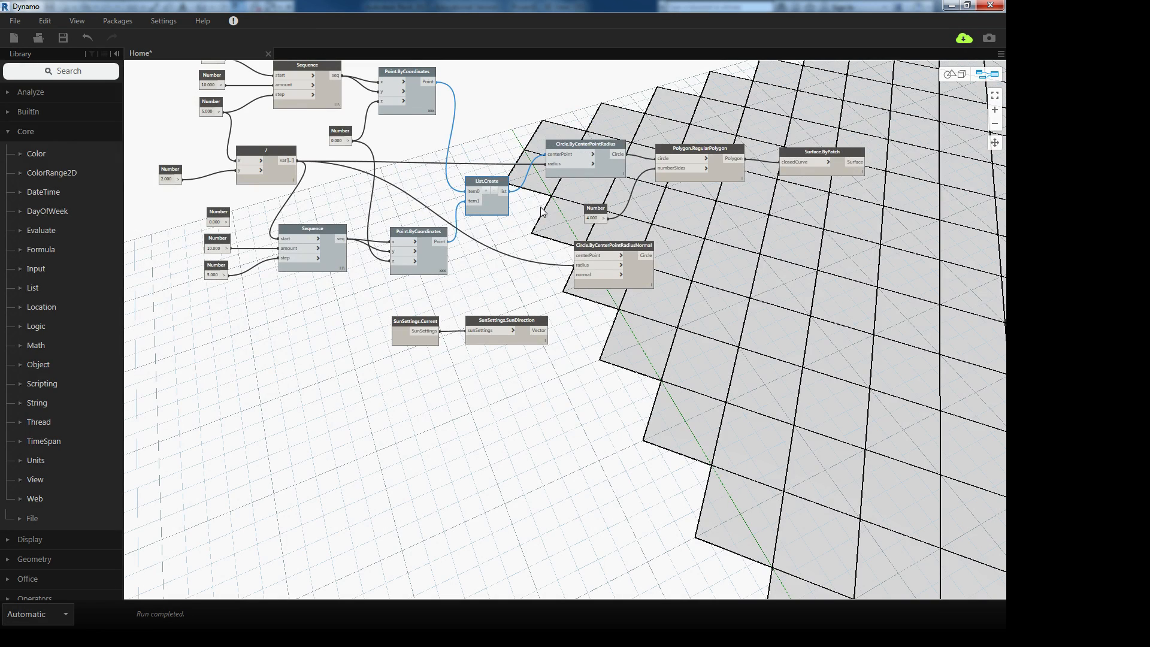
{"action": "left_click", "coordinate": [505, 191]}
{"action": "left_click", "coordinate": [546, 331]}
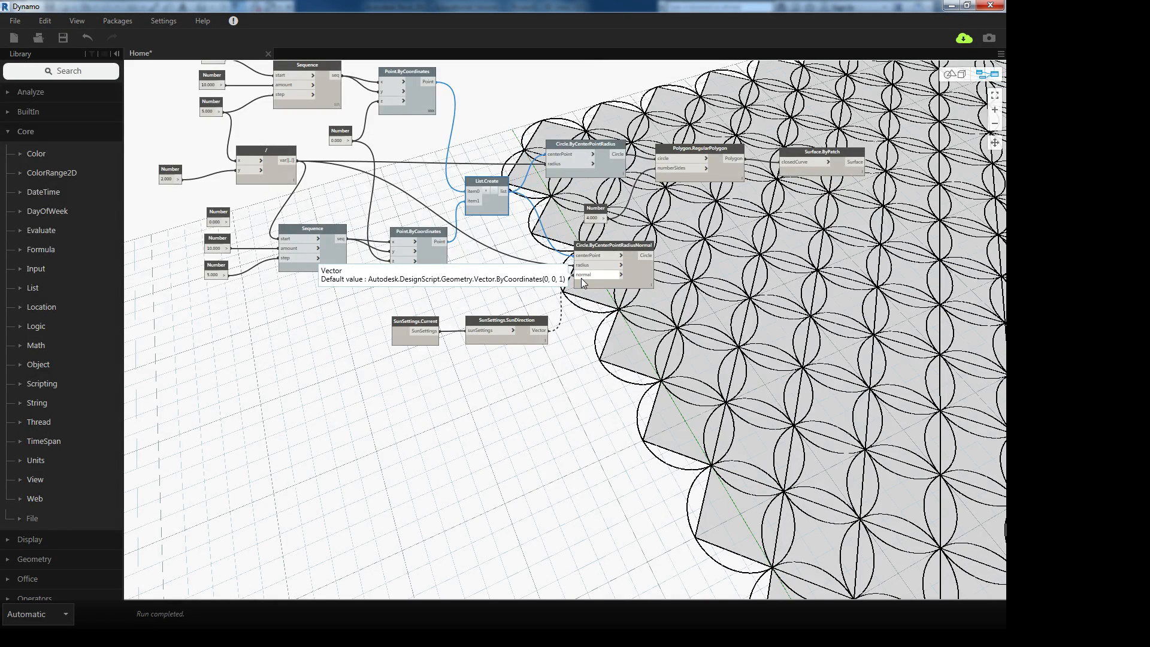
{"action": "left_click", "coordinate": [582, 279]}
- Connect the Circle output of Circle.ByCenterPointRadiusNormal to the circle input of Polygon.RegularPolygon
{"action": "scroll", "coordinate": [586, 304], "scroll_direction": "up", "scroll_amount": 3}
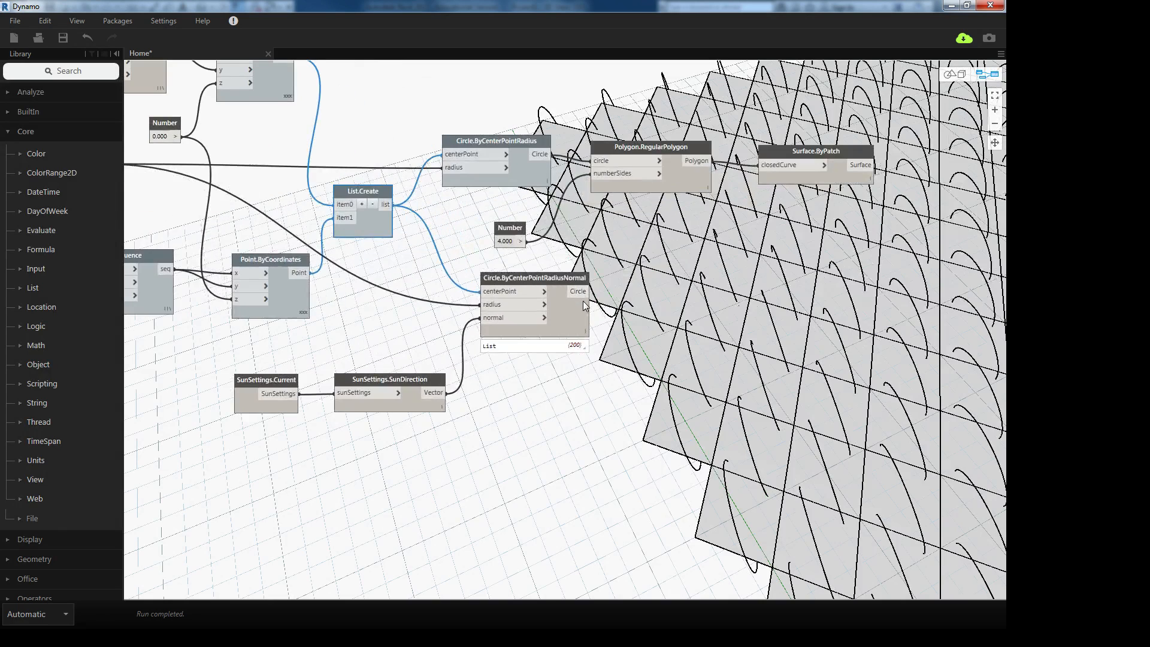
{"action": "left_click", "coordinate": [587, 291]}
{"action": "left_click", "coordinate": [594, 161]}
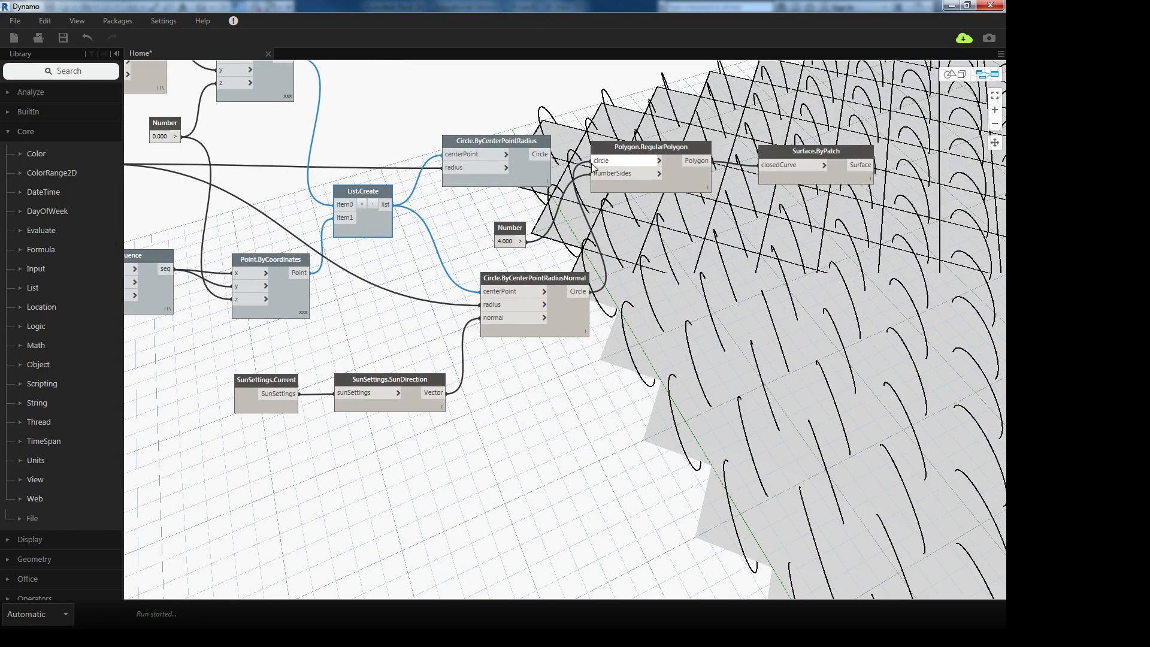
- Move the unused Circle.ByCenterPointRadius node up and away from the Polygon.RegularPolygon node
{"action": "left_click_drag", "start_coordinate": [450, 93], "coordinate": [454, 85]}
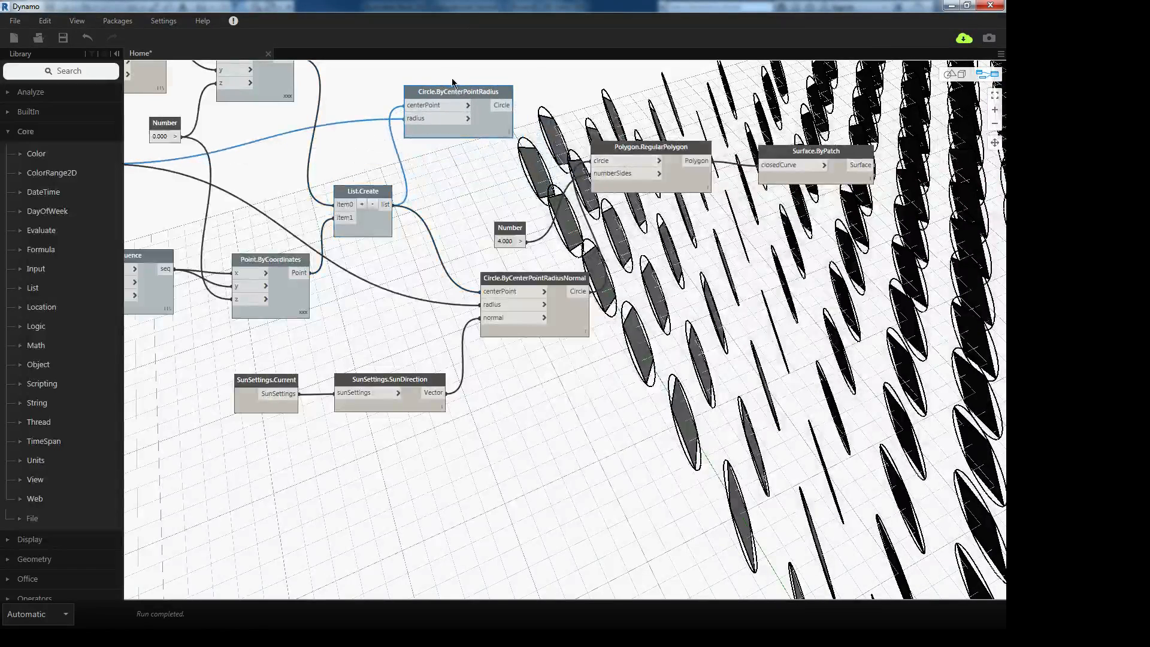
{"action": "middle_click_drag", "start_coordinate": [689, 294], "coordinate": [471, 294]}
{"action": "scroll", "coordinate": [557, 291], "scroll_direction": "down", "scroll_amount": 3}
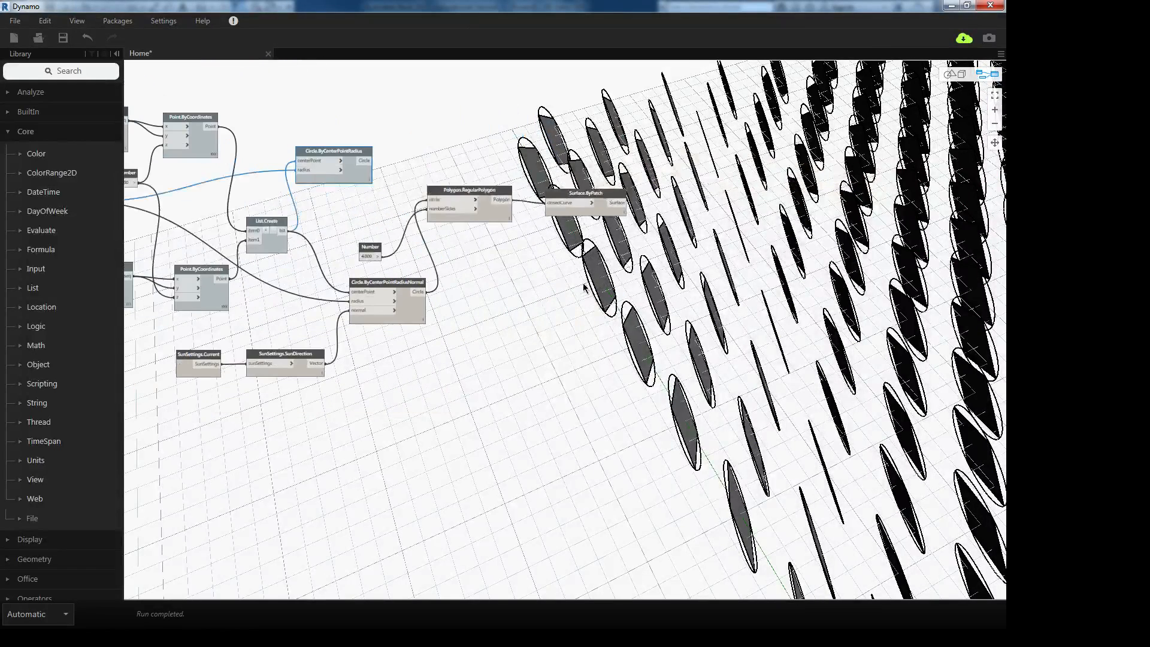
{"action": "middle_click_drag", "start_coordinate": [723, 267], "coordinate": [673, 267]}
- Turn off the geometry preview of the Circle.ByCenterPointRadiusNormal node so that only the square panels are displayed
{"action": "key", "text": "ctrl+b"}
{"action": "middle_click_drag", "start_coordinate": [767, 332], "coordinate": [395, 352]}
{"action": "scroll", "coordinate": [578, 333], "scroll_direction": "down", "scroll_amount": 3}
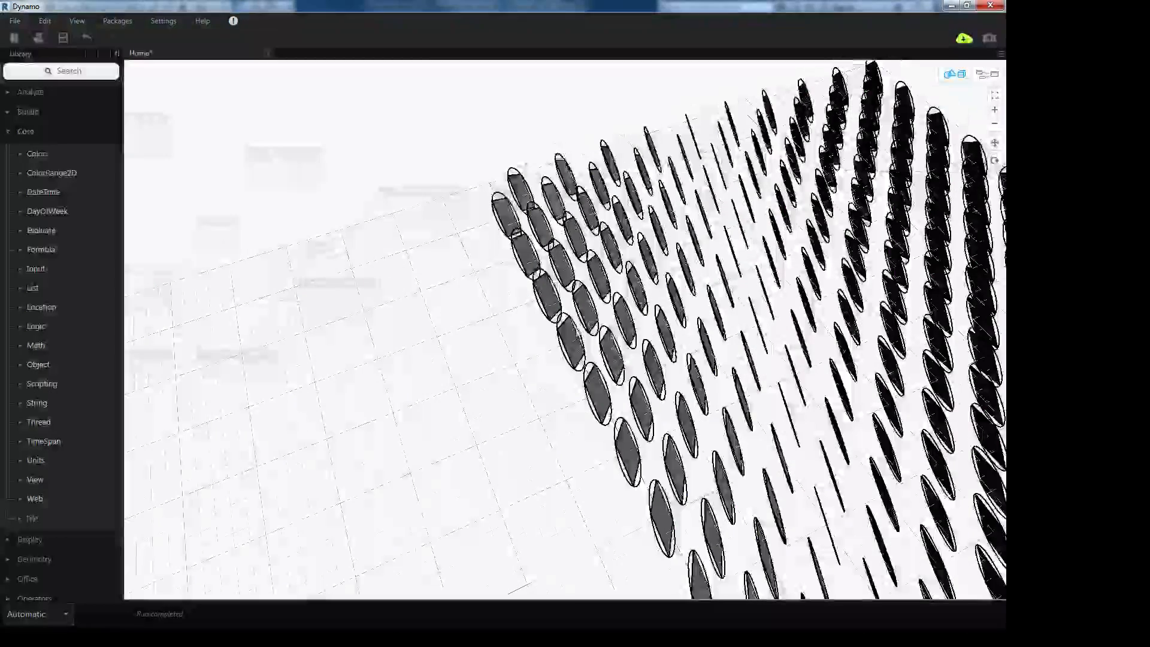
{"action": "middle_click_drag", "start_coordinate": [729, 334], "coordinate": [395, 341]}
{"action": "right_click_drag", "start_coordinate": [732, 352], "coordinate": [615, 356]}
{"action": "key", "text": "ctrl+b"}
{"action": "left_click", "coordinate": [340, 286]}
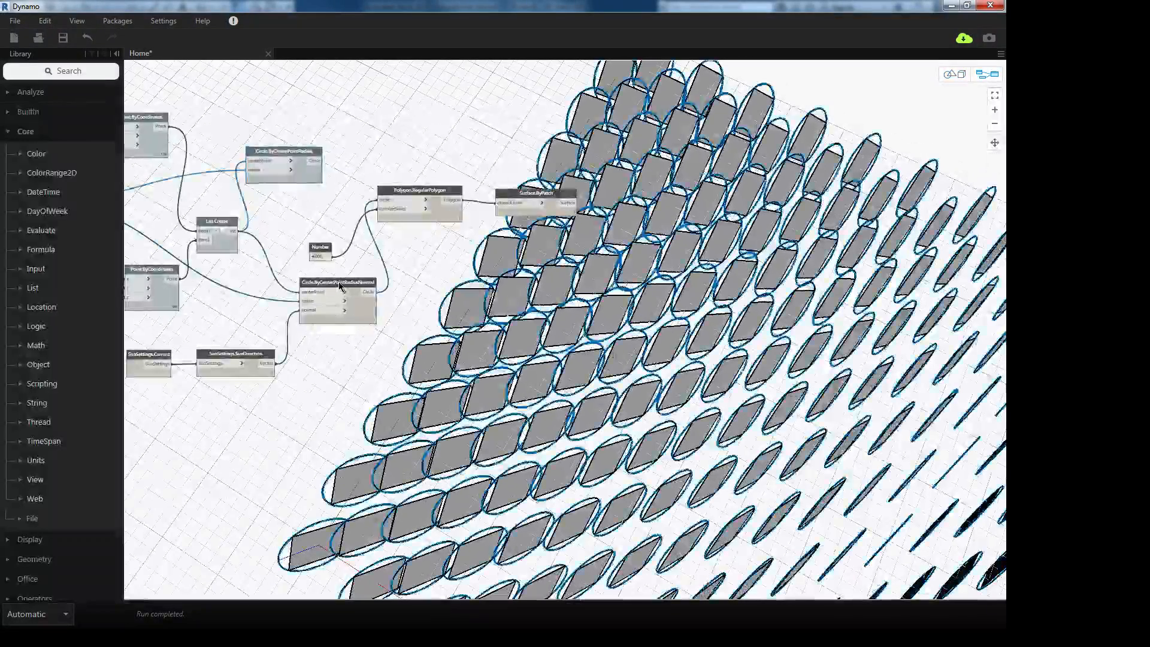
{"action": "right_click", "coordinate": [340, 286]}
{"action": "left_click", "coordinate": [372, 378]}
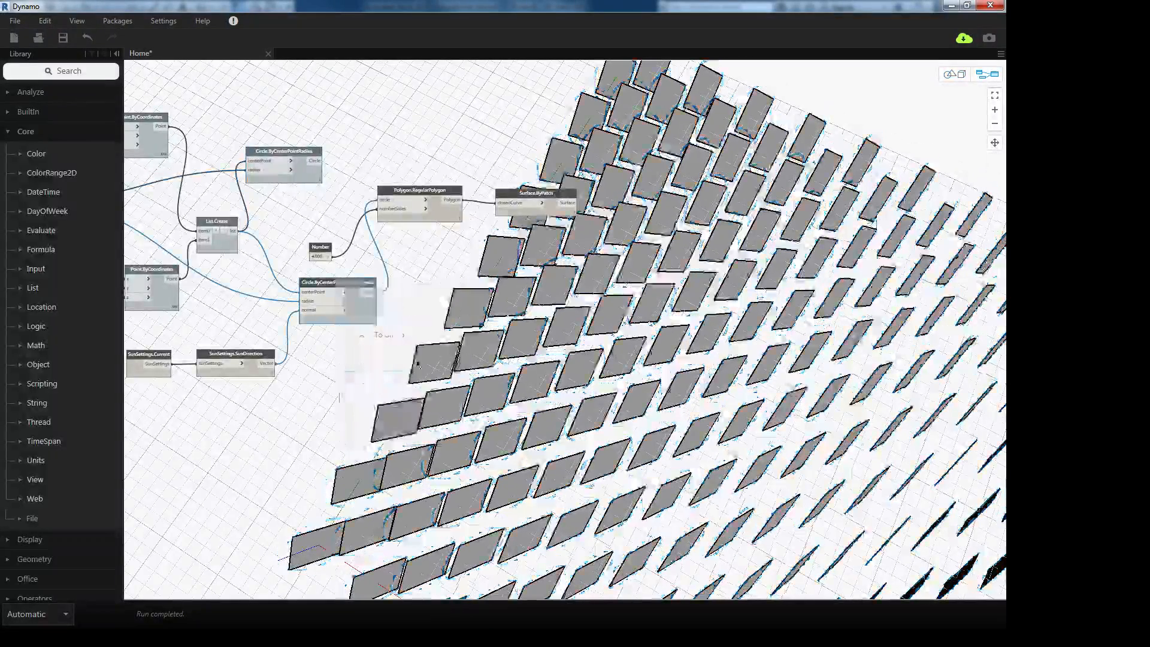
- Restore the maximized Dynamo window to a smaller size and place it beside the Revit sun path view
{"action": "scroll", "coordinate": [317, 64], "scroll_direction": "down", "scroll_amount": 2}
{"action": "double_click", "coordinate": [283, 5]}
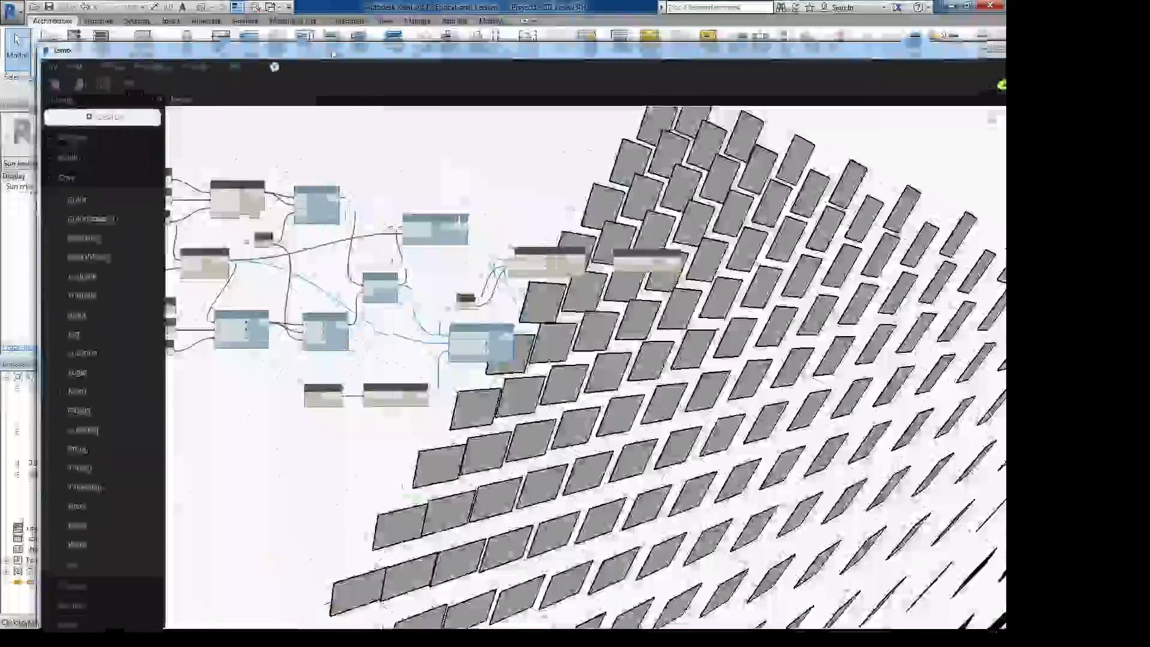
{"action": "left_click_drag", "start_coordinate": [332, 56], "coordinate": [249, 11]}
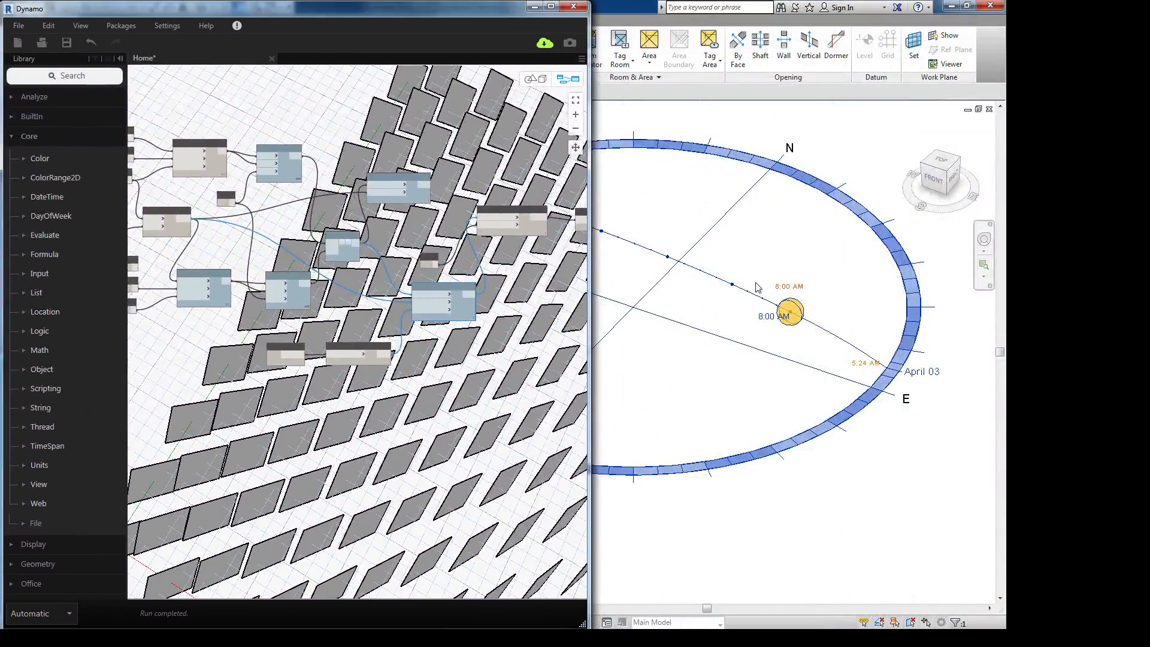
- Switch to Revit, move the sun along its daily path to 11:00 AM and shift the sun path date to July 17
{"action": "left_click_drag", "start_coordinate": [797, 318], "coordinate": [602, 232]}
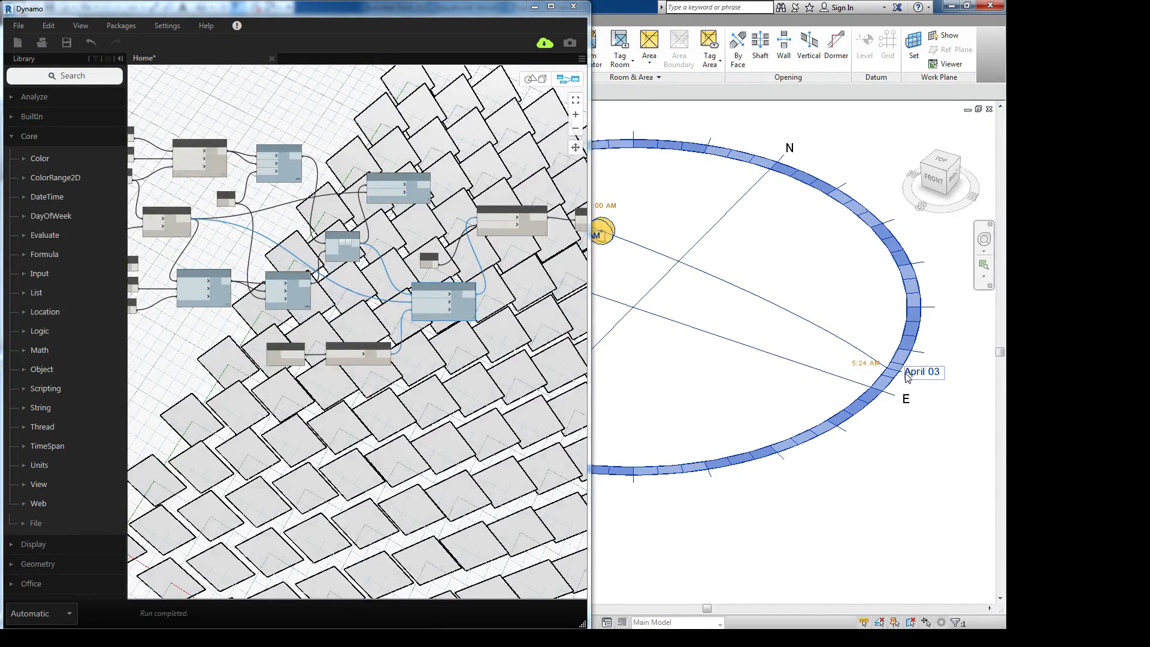
{"action": "left_click_drag", "start_coordinate": [870, 359], "coordinate": [890, 259]}
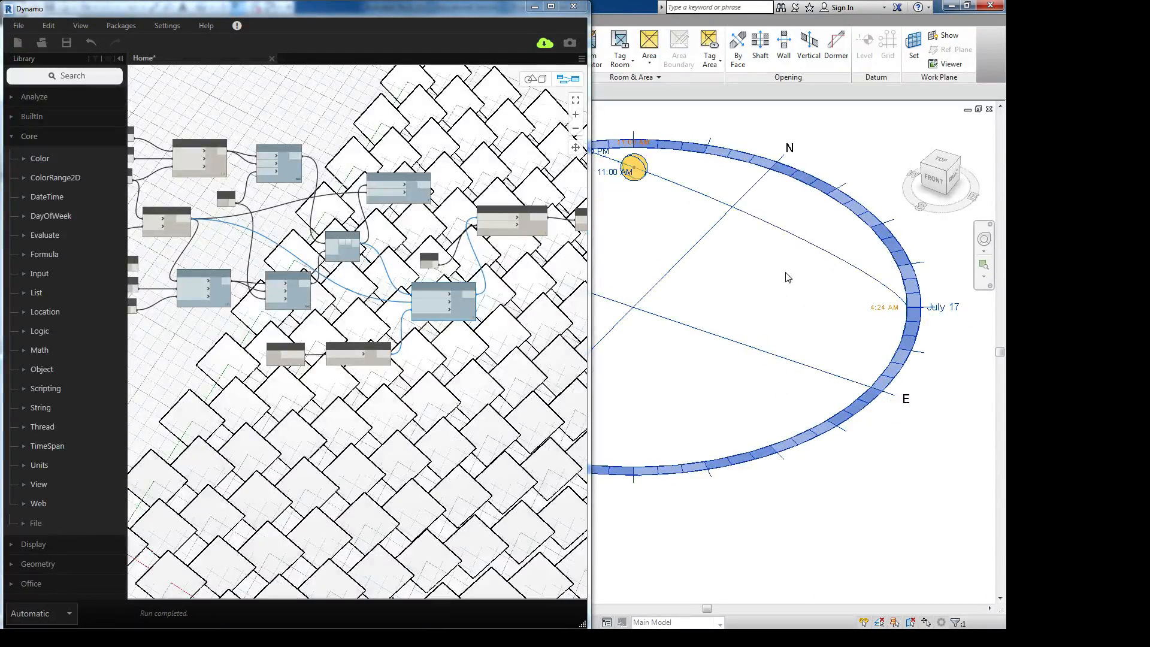
{"action": "middle_click_drag", "start_coordinate": [786, 275], "coordinate": [893, 349]}
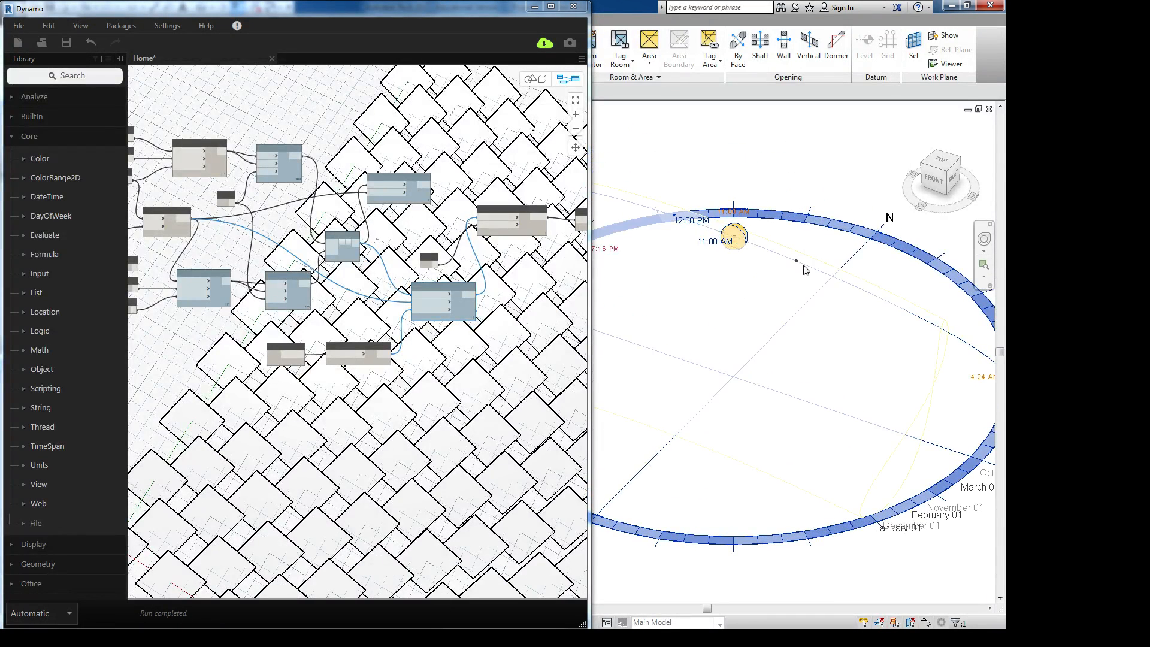